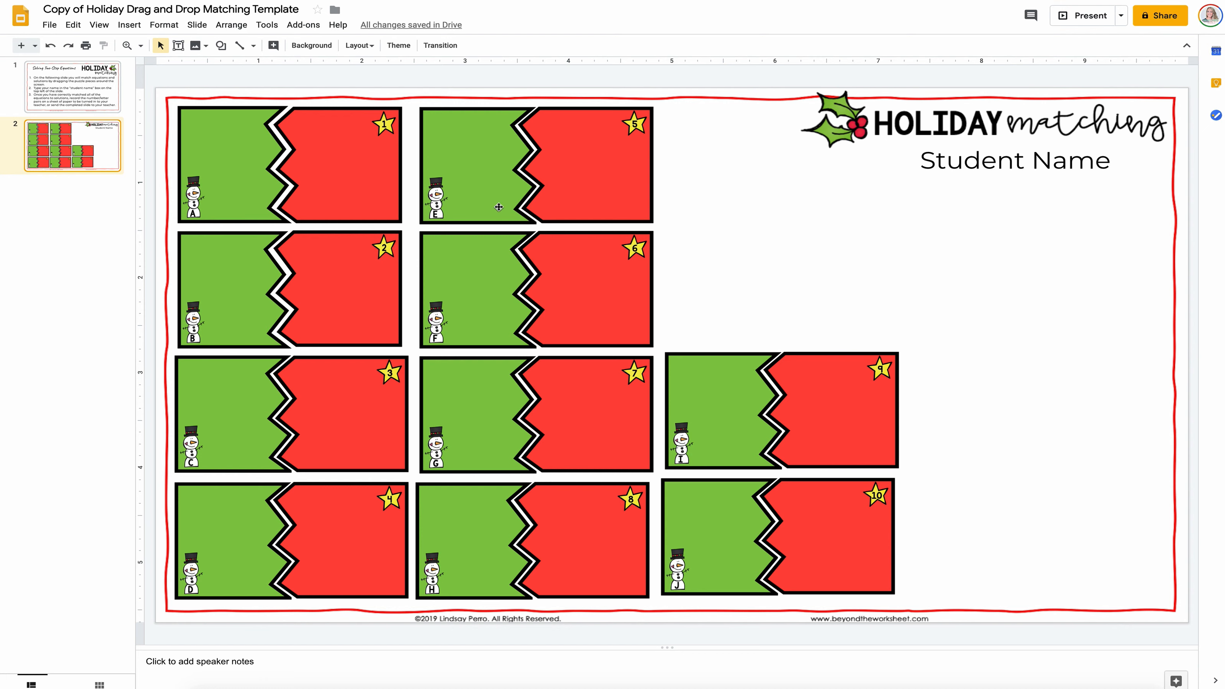
Move every red puzzle piece except number 4 off its green partner into the blank area beneath the Student Name heading.
{"action": "left_click_drag", "start_coordinate": [350, 163], "coordinate": [1041, 241]}
{"action": "left_click_drag", "start_coordinate": [647, 273], "coordinate": [1133, 313]}
{"action": "left_click_drag", "start_coordinate": [874, 395], "coordinate": [1118, 376]}
{"action": "left_click_drag", "start_coordinate": [832, 512], "coordinate": [1019, 440]}
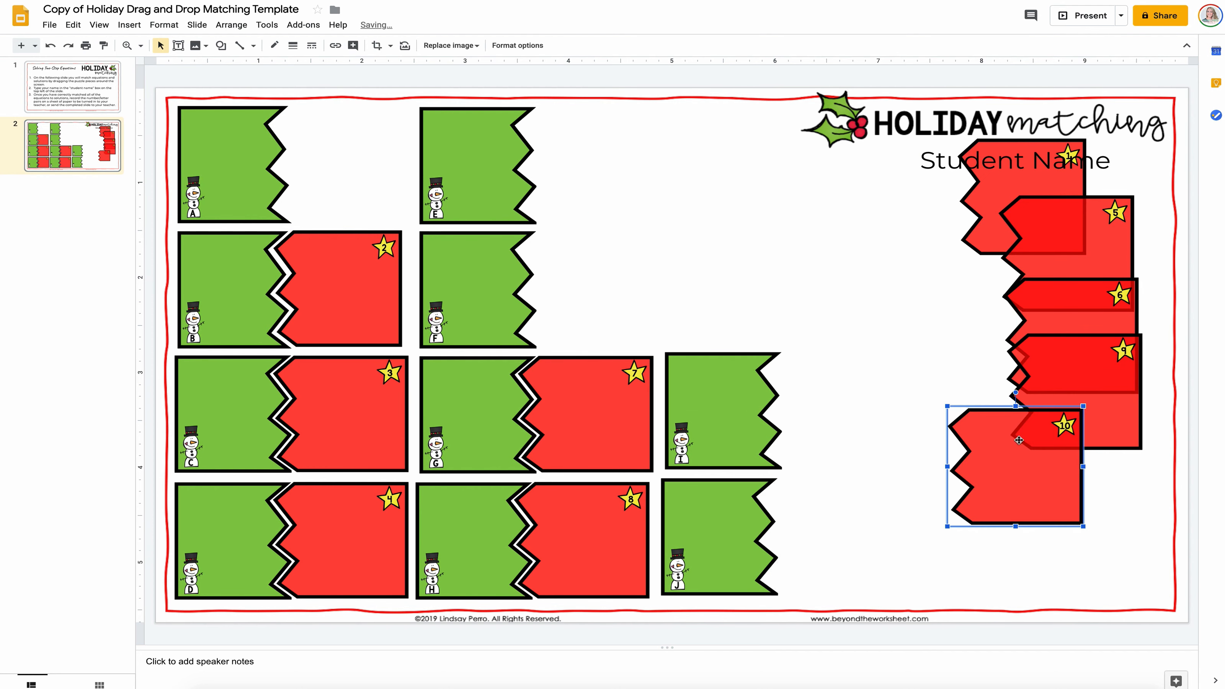
{"action": "left_click_drag", "start_coordinate": [564, 394], "coordinate": [989, 377]}
{"action": "left_click_drag", "start_coordinate": [612, 514], "coordinate": [1011, 445]}
{"action": "left_click_drag", "start_coordinate": [374, 300], "coordinate": [1129, 408]}
{"action": "left_click_drag", "start_coordinate": [313, 424], "coordinate": [1120, 482]}
Fit red pieces 4, 10, 8, 6 and 5 against green pieces F, G, A, B and C respectively.
{"action": "left_click_drag", "start_coordinate": [330, 534], "coordinate": [582, 284]}
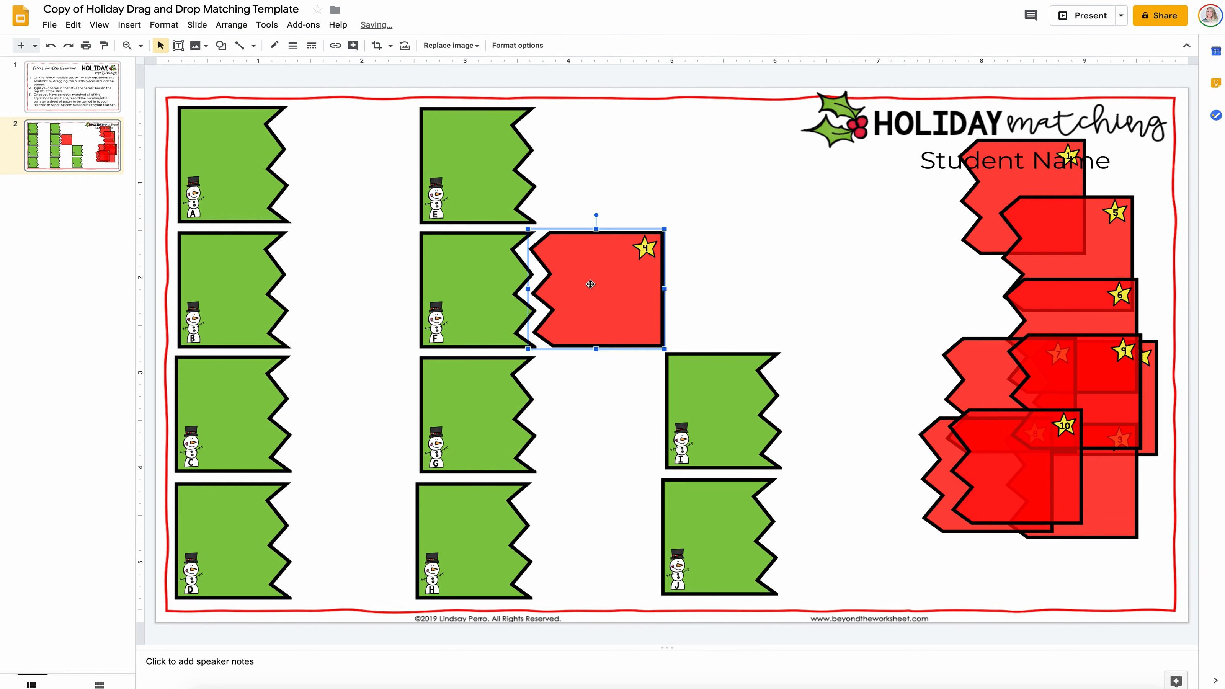
{"action": "left_click_drag", "start_coordinate": [1019, 430], "coordinate": [587, 390]}
{"action": "left_click_drag", "start_coordinate": [989, 459], "coordinate": [345, 152]}
{"action": "left_click_drag", "start_coordinate": [1120, 326], "coordinate": [382, 289]}
{"action": "left_click_drag", "start_coordinate": [1076, 268], "coordinate": [357, 412]}
Fit the remaining red pieces 9, 1, 7, 3 and 2 against green pieces E, I, H, J and D respectively.
{"action": "left_click", "coordinate": [1054, 381]}
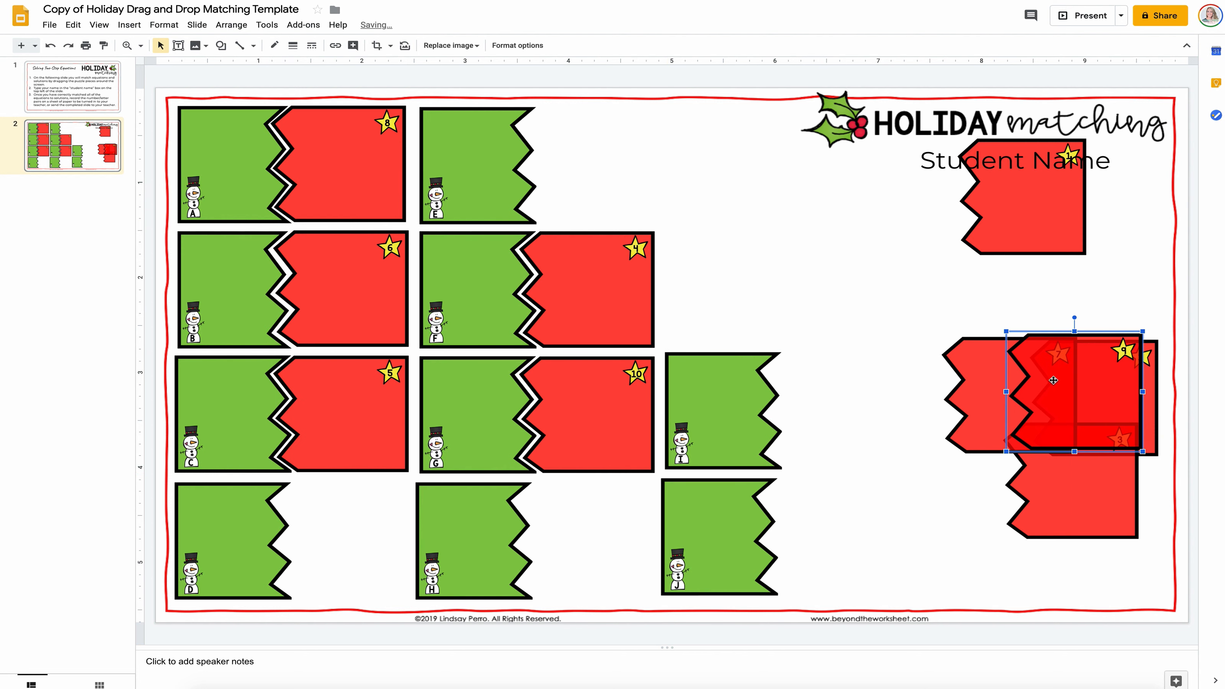
{"action": "left_click_drag", "start_coordinate": [1053, 380], "coordinate": [616, 186]}
{"action": "left_click", "coordinate": [1034, 186]}
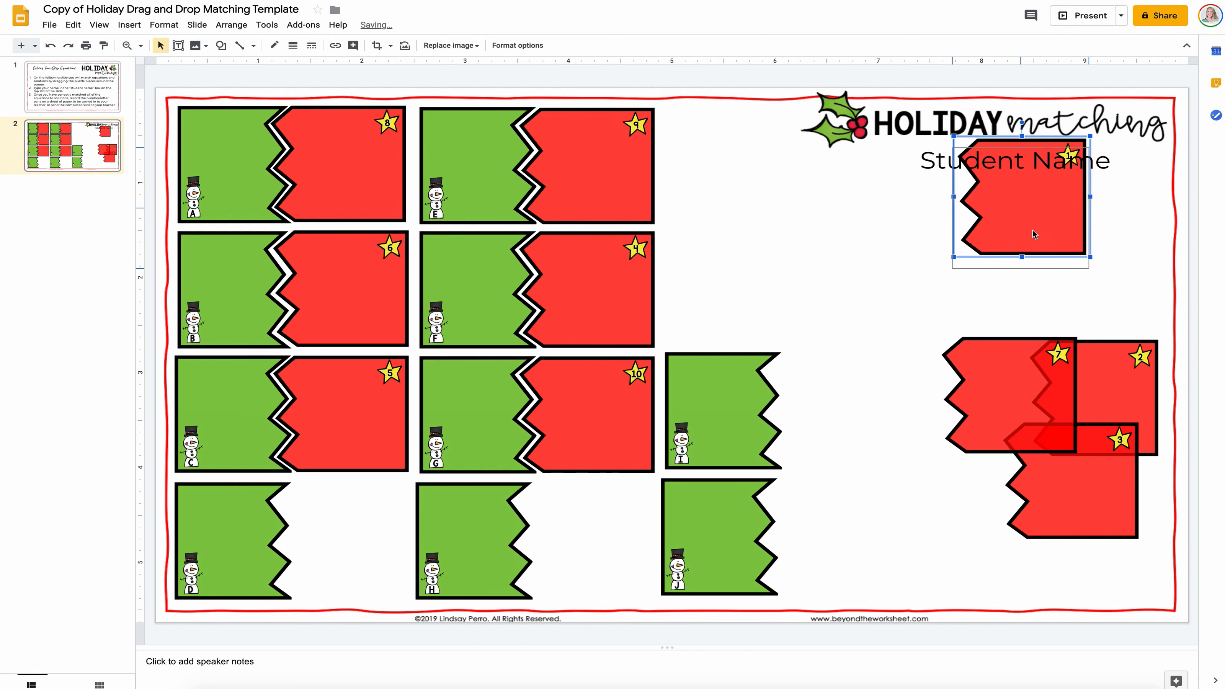
{"action": "left_click_drag", "start_coordinate": [1034, 186], "coordinate": [855, 404]}
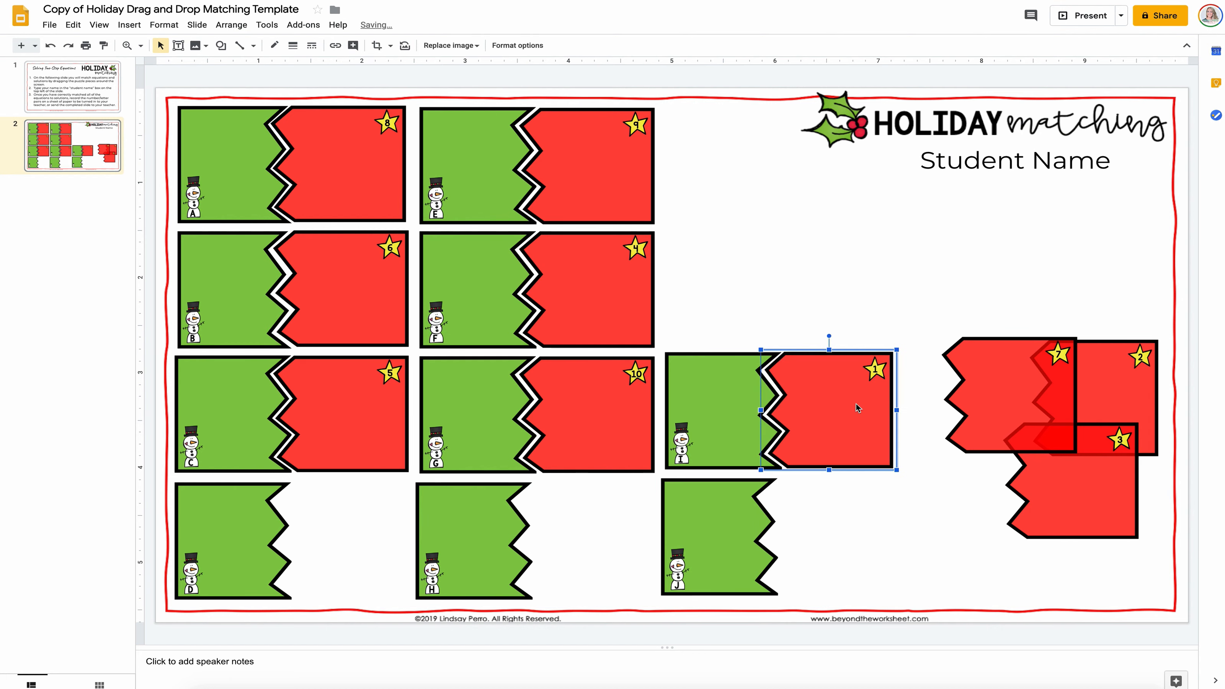
{"action": "left_click_drag", "start_coordinate": [1020, 401], "coordinate": [599, 542]}
{"action": "left_click_drag", "start_coordinate": [1073, 491], "coordinate": [839, 545]}
{"action": "left_click_drag", "start_coordinate": [1082, 416], "coordinate": [346, 556]}
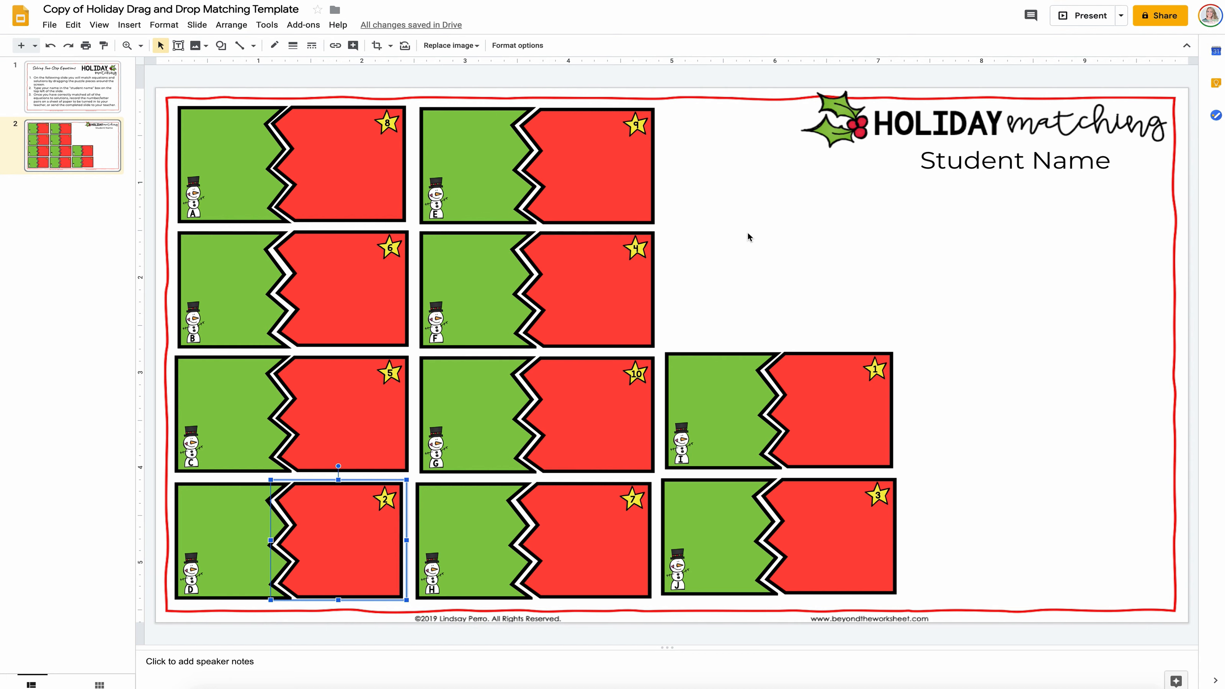
Insert a text box reading "2x + 9 = 10" in the blank area below the Student Name heading.
{"action": "left_click", "coordinate": [180, 48]}
{"action": "left_click_drag", "start_coordinate": [713, 221], "coordinate": [904, 295]}
{"action": "type", "text": "2"}
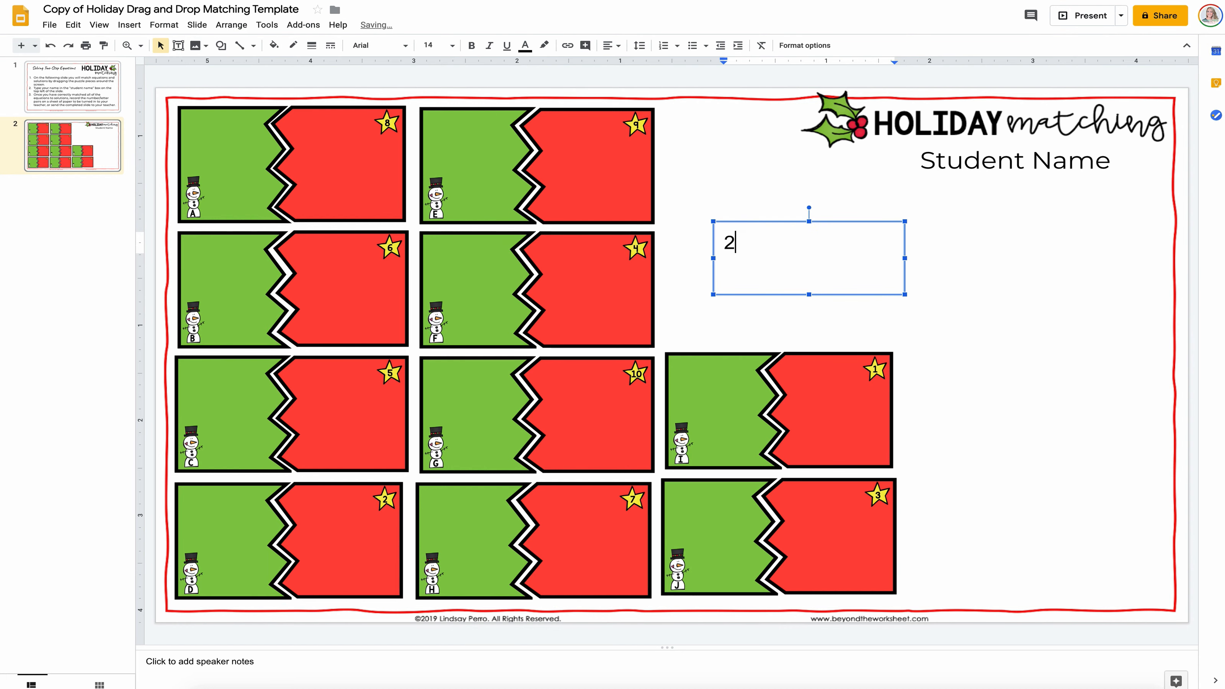
{"action": "type", "text": "x + 9 = 10"}
{"action": "left_click_drag", "start_coordinate": [840, 227], "coordinate": [843, 238]}
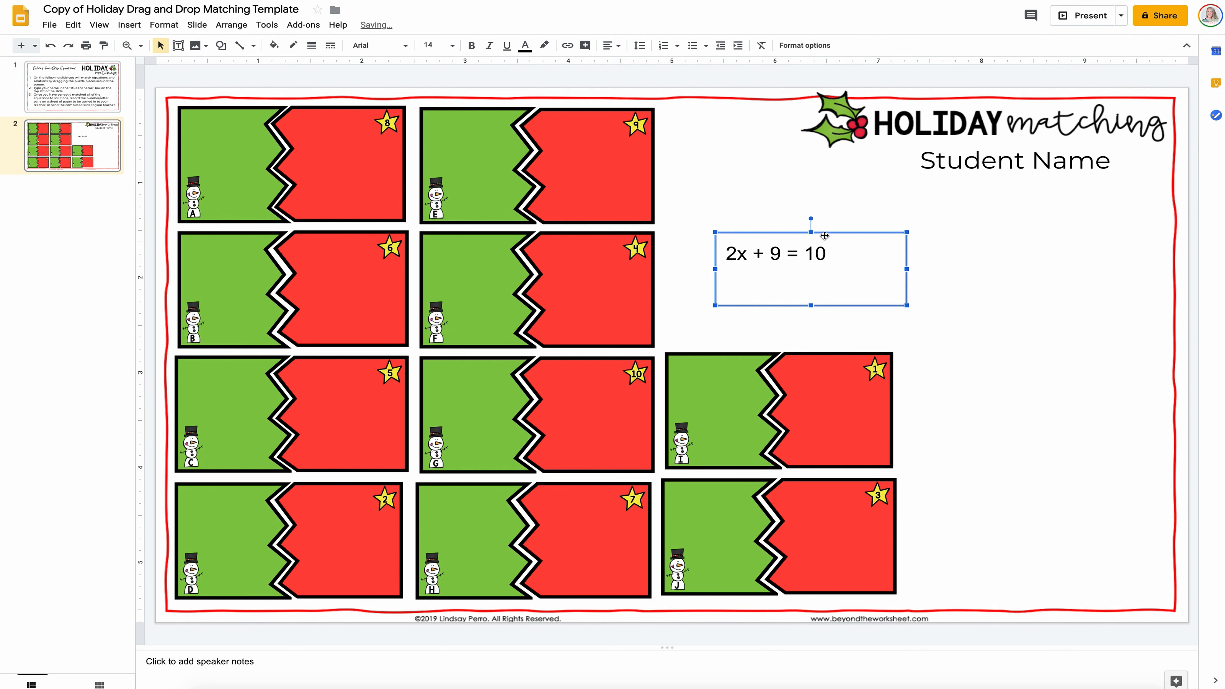
Centre the equation "2x + 9 = 10" in its text box and make it bold.
{"action": "left_click", "coordinate": [616, 45]}
{"action": "left_click", "coordinate": [628, 68]}
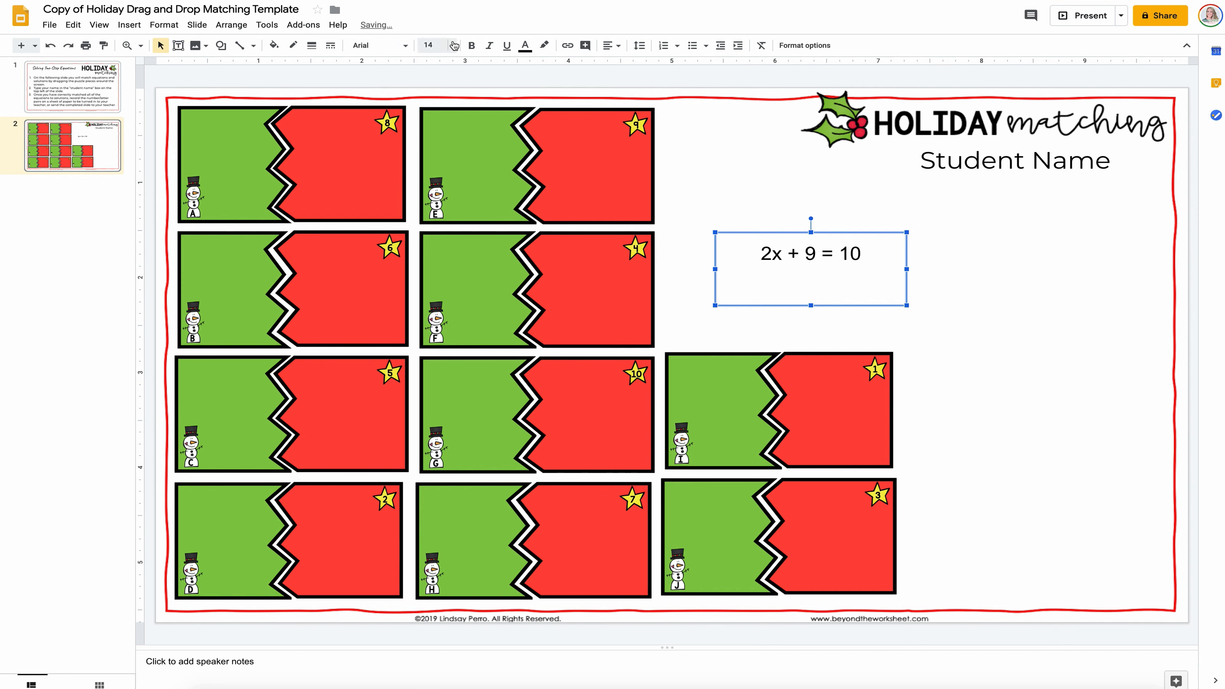
{"action": "left_click", "coordinate": [472, 44]}
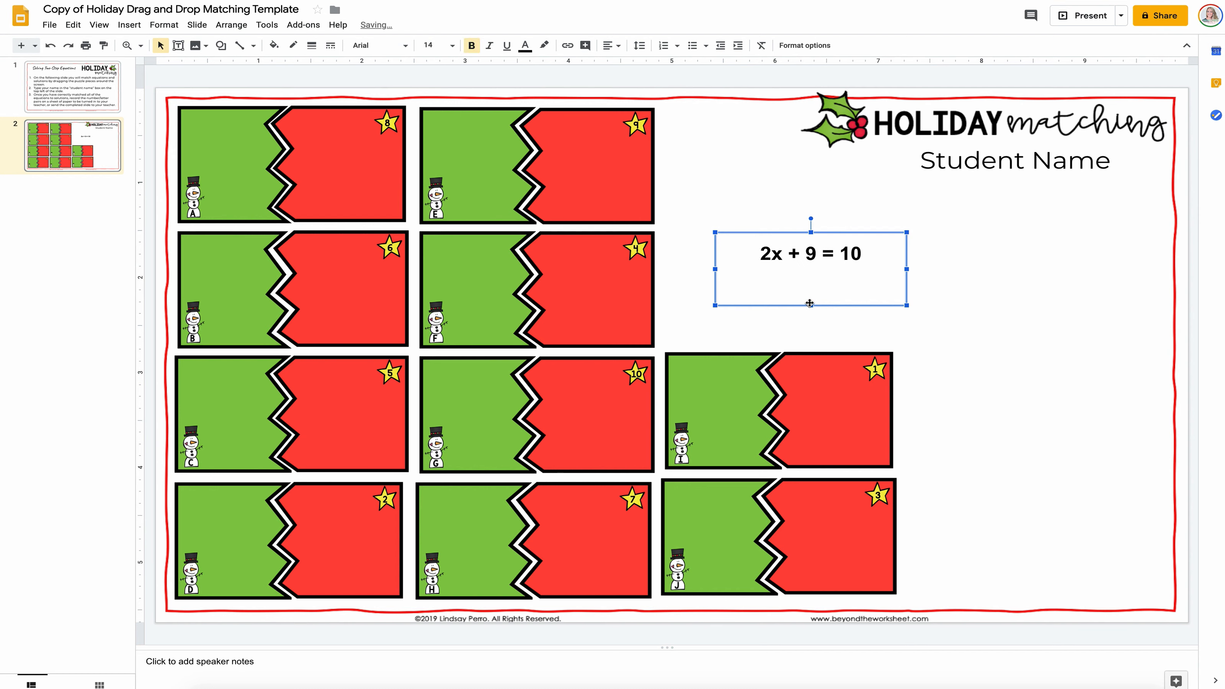
Move the equation text box onto green piece B and shrink it to about the piece's width, keeping the text horizontal.
{"action": "left_click_drag", "start_coordinate": [812, 306], "coordinate": [267, 265]}
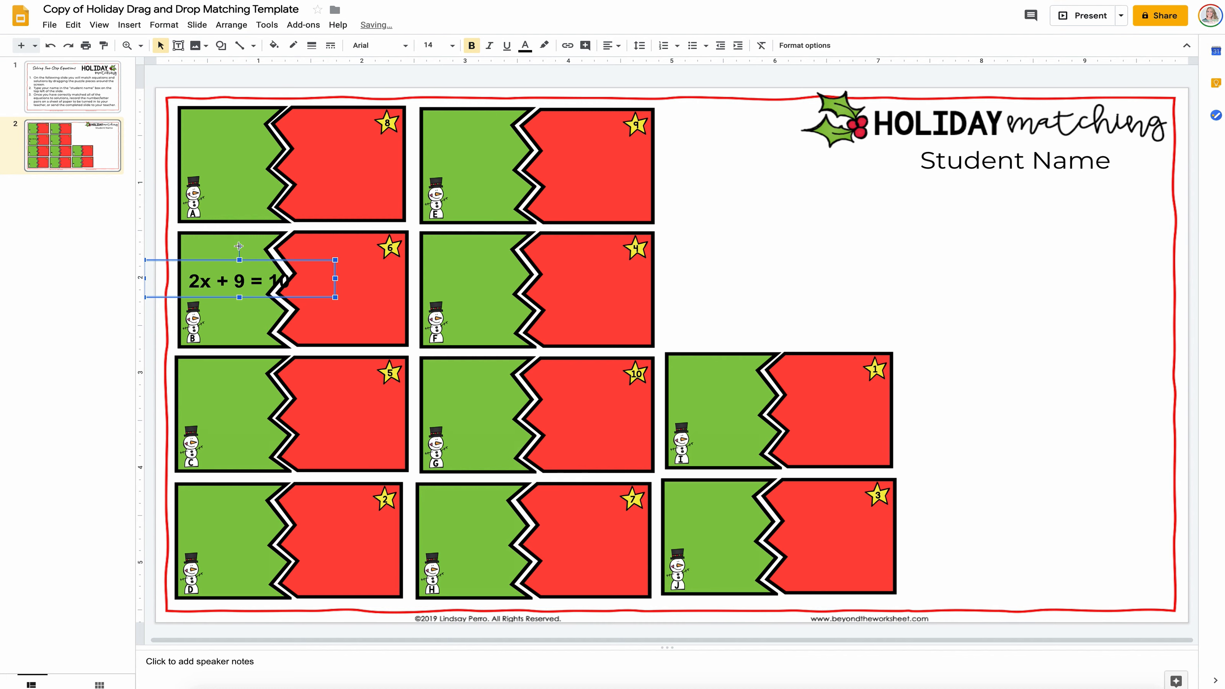
{"action": "left_click_drag", "start_coordinate": [238, 246], "coordinate": [213, 275]}
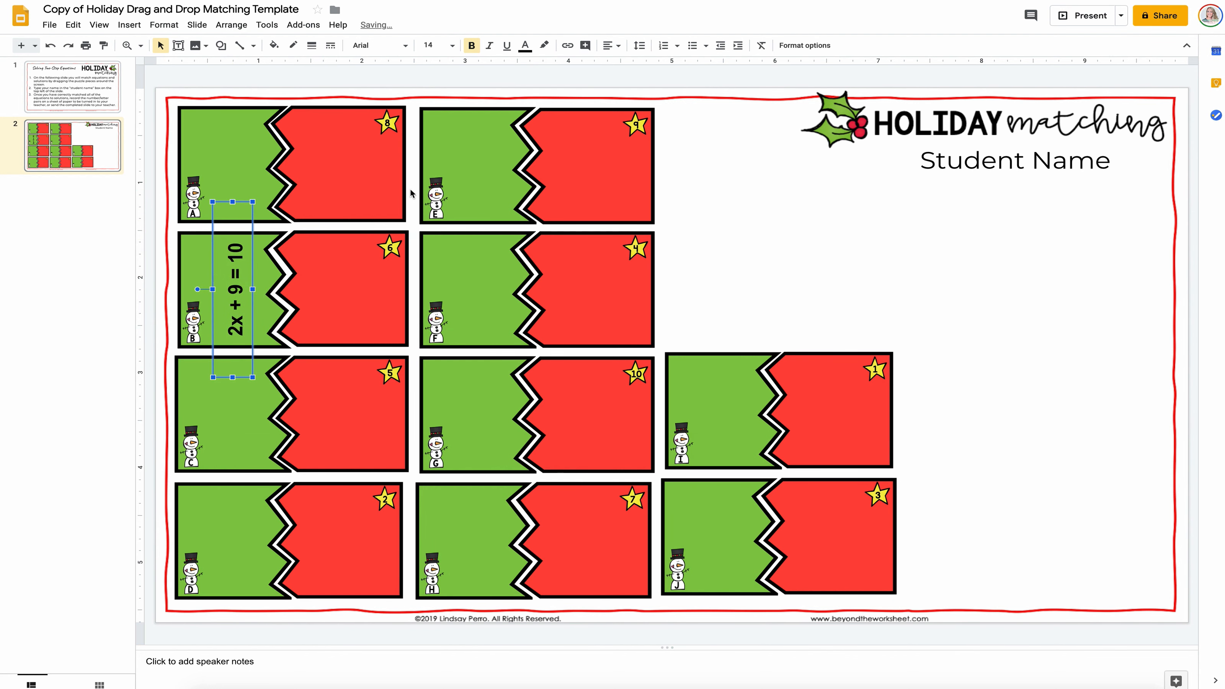
{"action": "left_click_drag", "start_coordinate": [233, 202], "coordinate": [232, 232]}
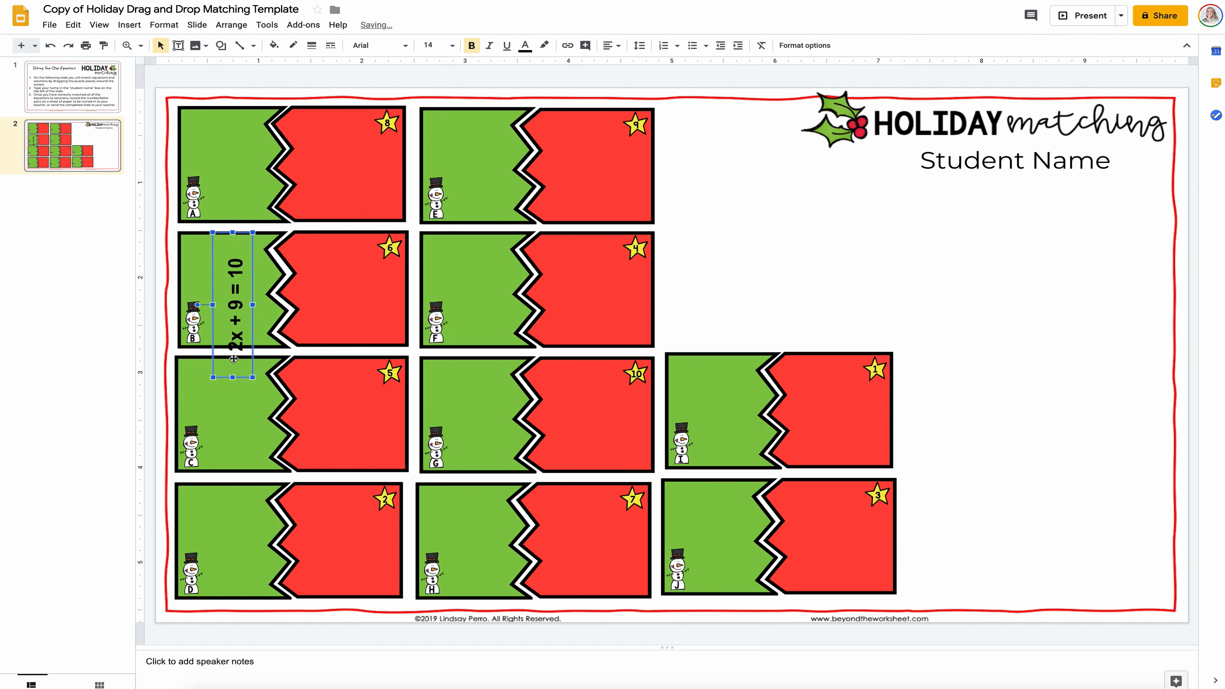
{"action": "left_click_drag", "start_coordinate": [237, 354], "coordinate": [237, 347]}
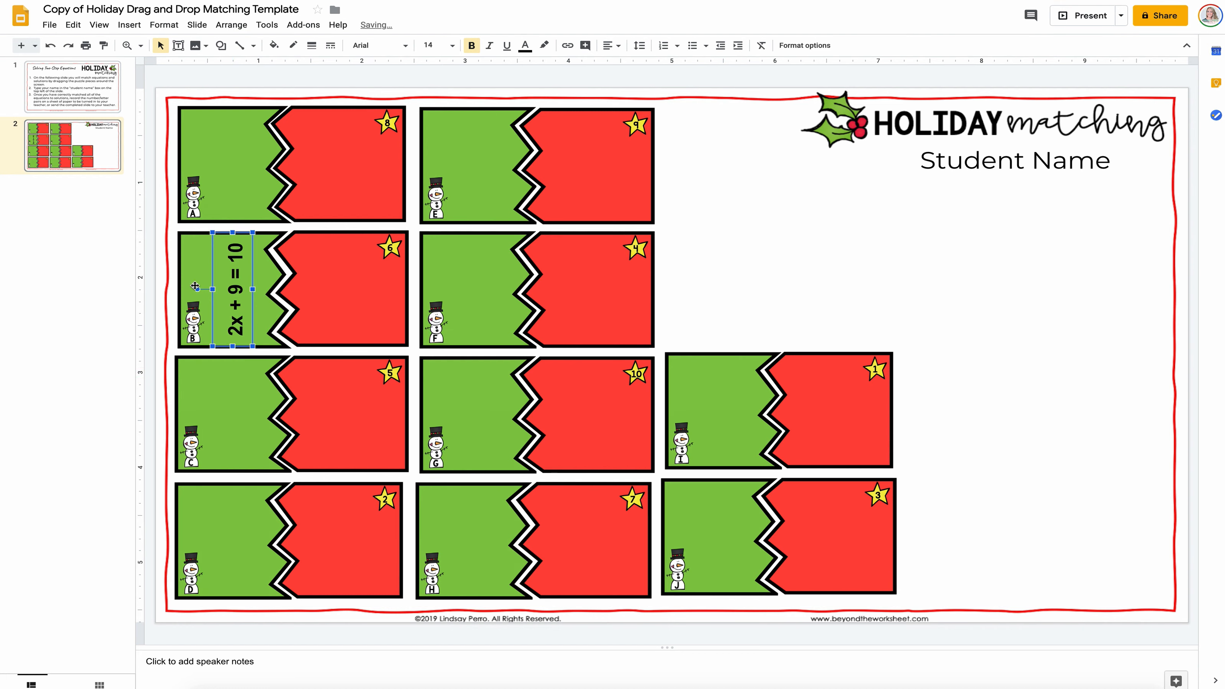
{"action": "left_click_drag", "start_coordinate": [197, 289], "coordinate": [233, 270]}
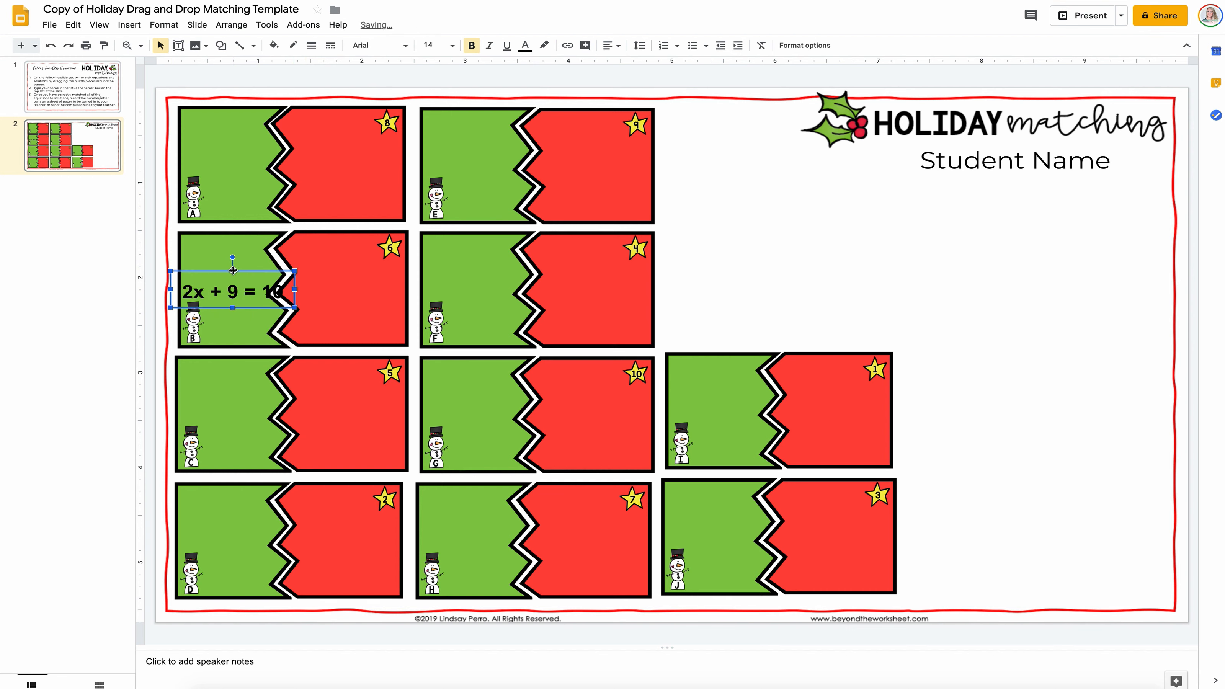
Set the equation's font size to 12 and move it up so it sits above the snowman on green piece B.
{"action": "left_click", "coordinate": [452, 45]}
{"action": "left_click", "coordinate": [432, 177]}
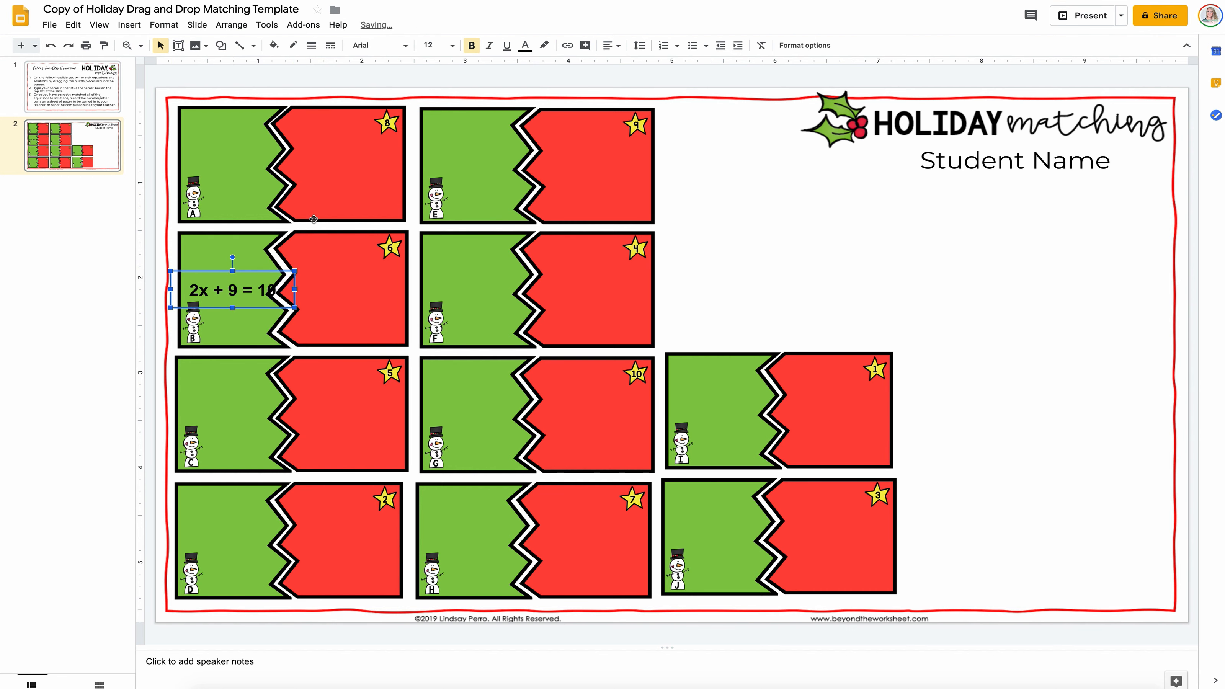
{"action": "mouse_move", "coordinate": [279, 272]}
{"action": "left_mouse_down"}
{"action": "mouse_move", "coordinate": [279, 290]}
{"action": "mouse_move", "coordinate": [291, 255]}
{"action": "left_mouse_up"}
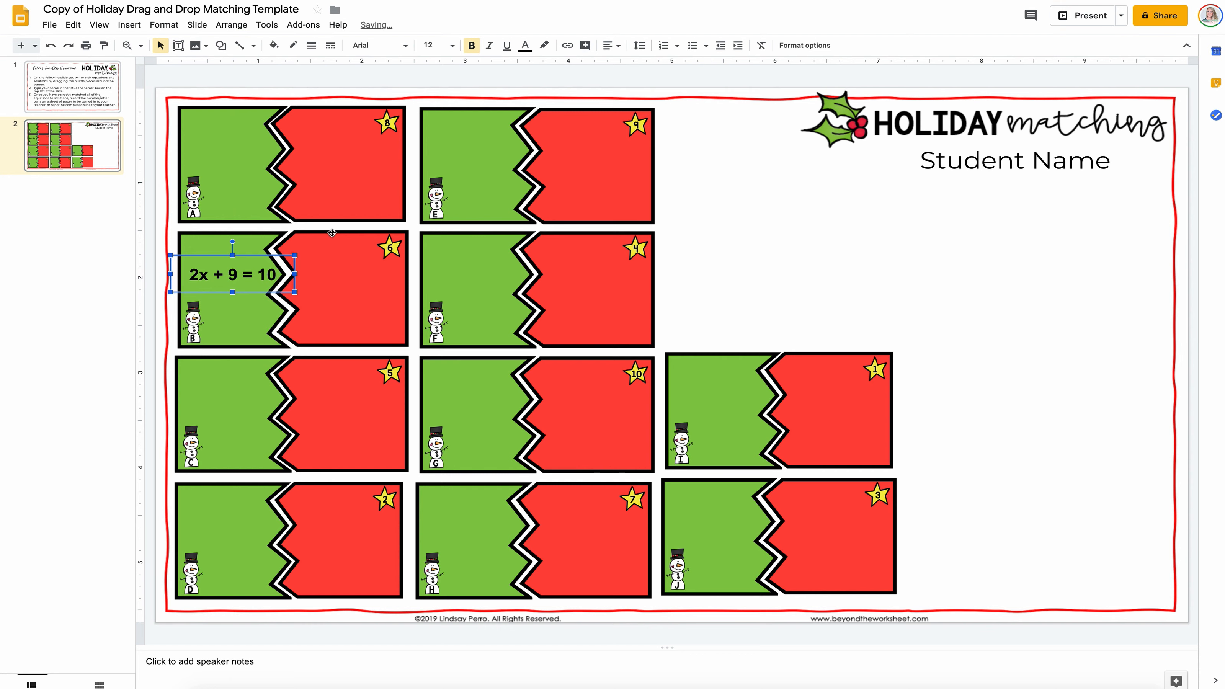
Try white as the text color of the equation on piece B, and set it back to black.
{"action": "left_click", "coordinate": [525, 45]}
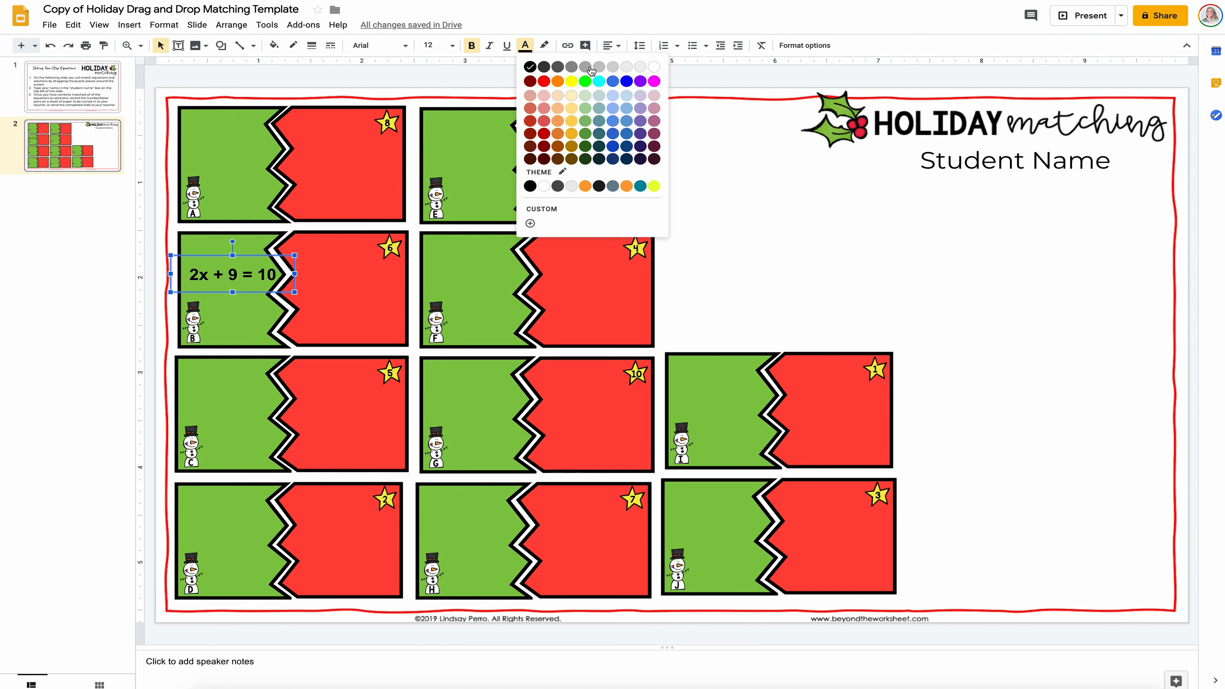
{"action": "left_click", "coordinate": [654, 70]}
{"action": "left_click", "coordinate": [677, 137]}
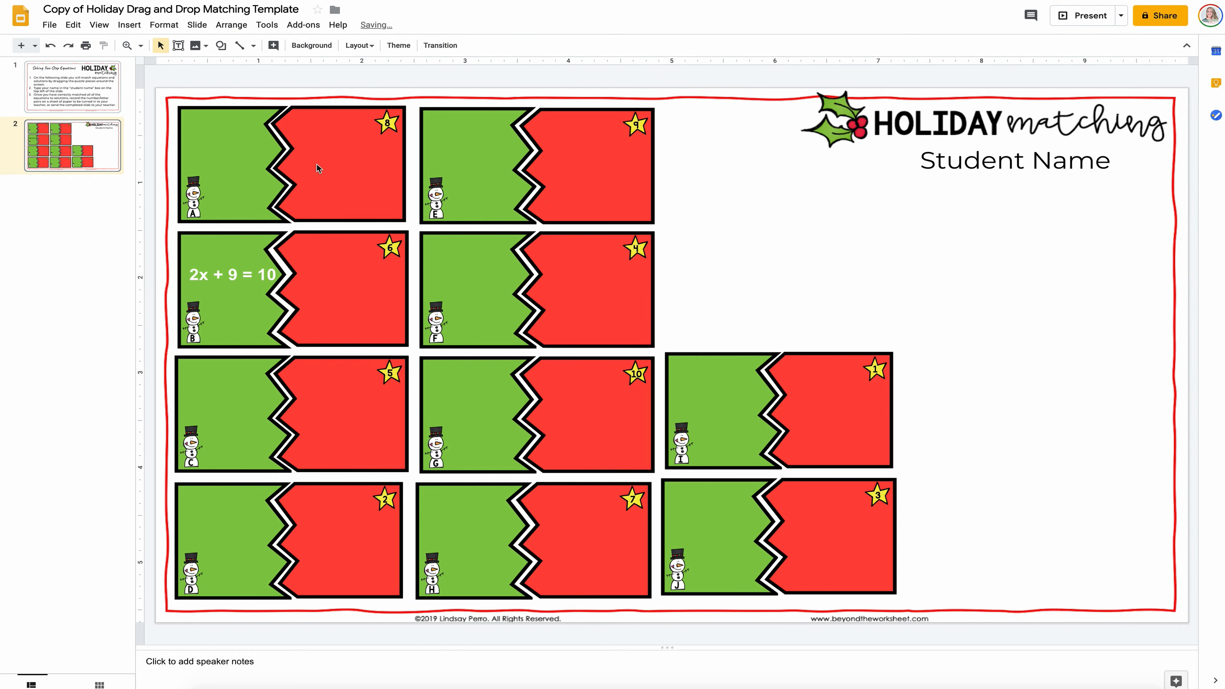
{"action": "left_click", "coordinate": [237, 289]}
{"action": "left_click", "coordinate": [261, 252]}
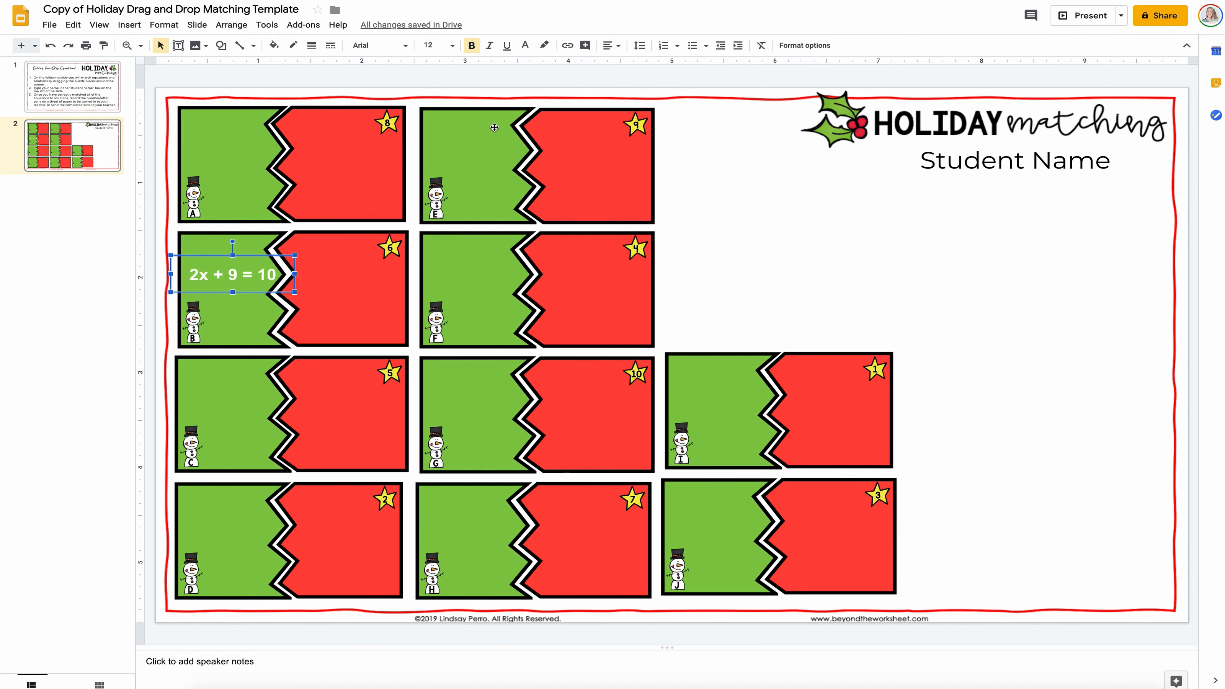
{"action": "left_click", "coordinate": [526, 45]}
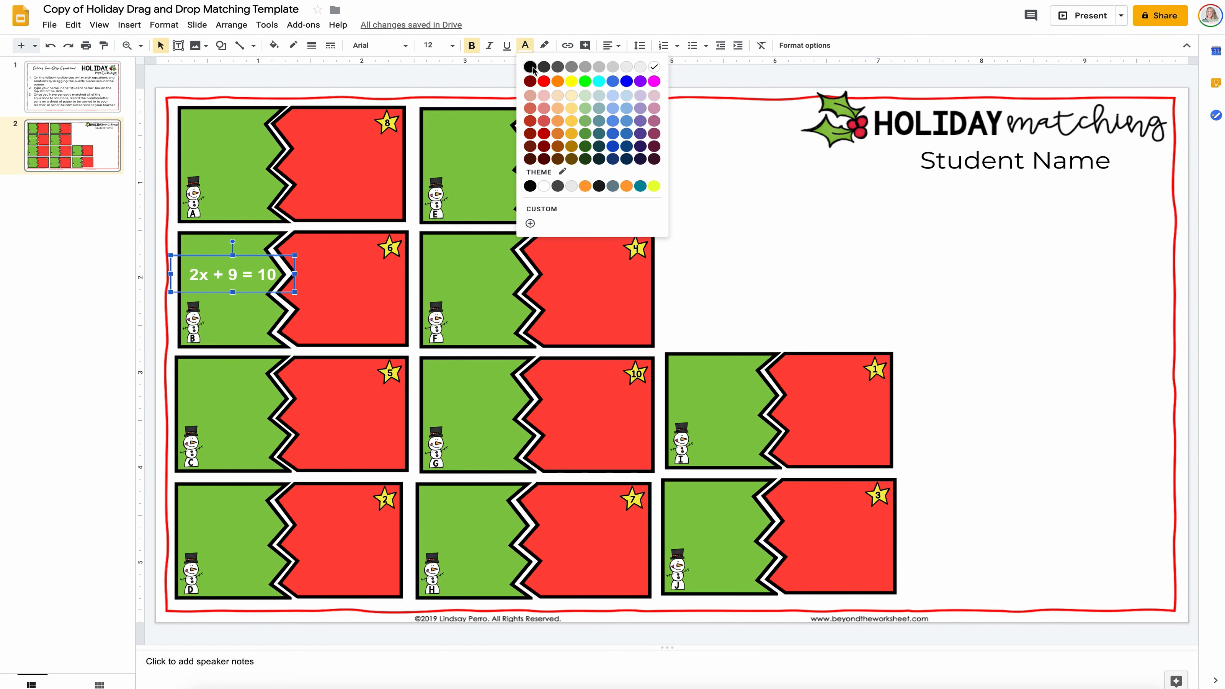
{"action": "left_click", "coordinate": [536, 69]}
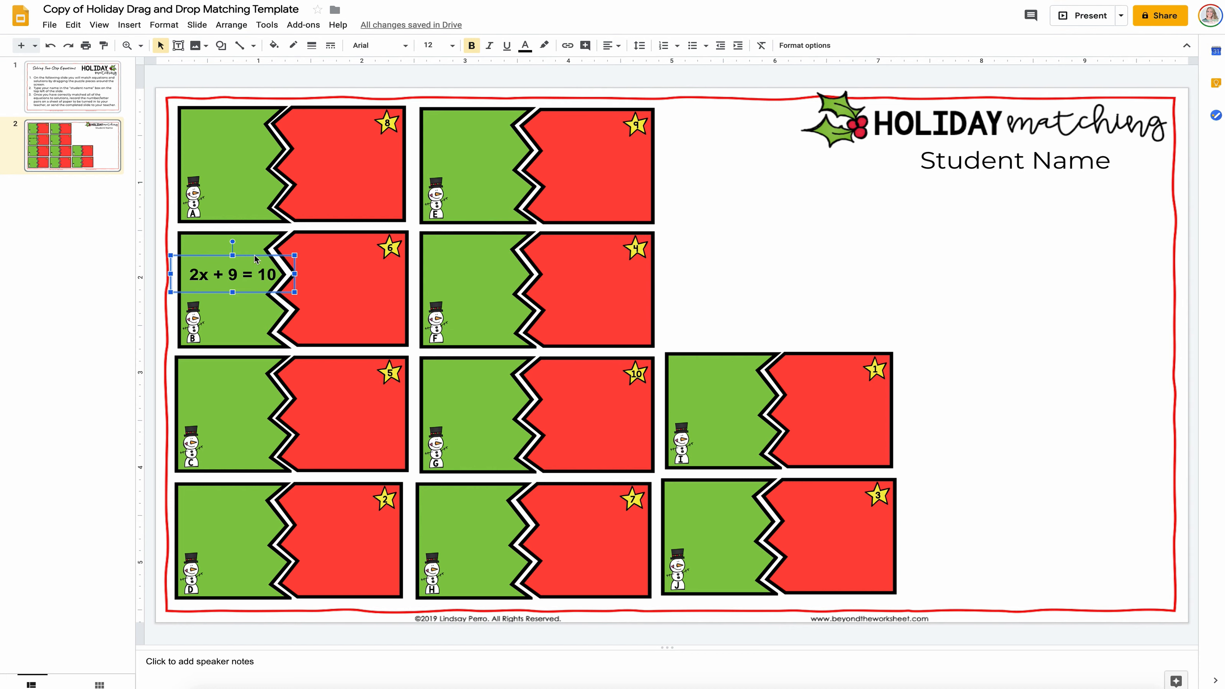
Duplicate the equation text box onto red piece 6 and change the copy's text to "x = 1/2".
{"action": "key", "text": "ctrl+d"}
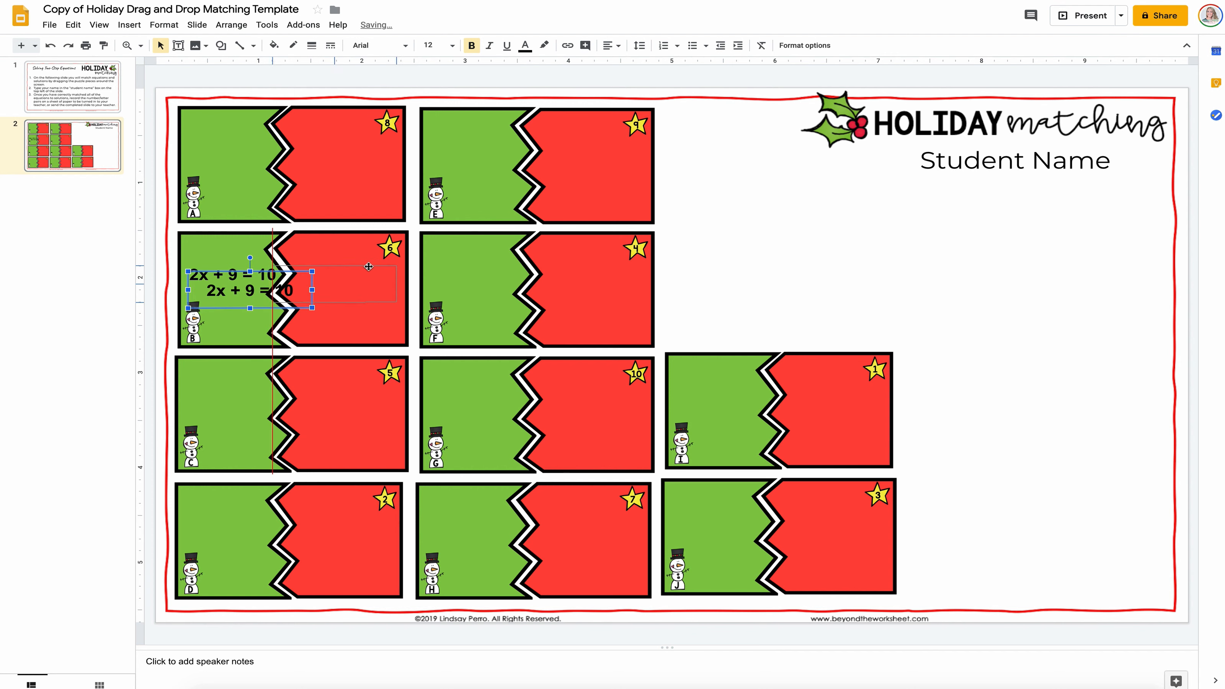
{"action": "left_click_drag", "start_coordinate": [273, 271], "coordinate": [373, 269]}
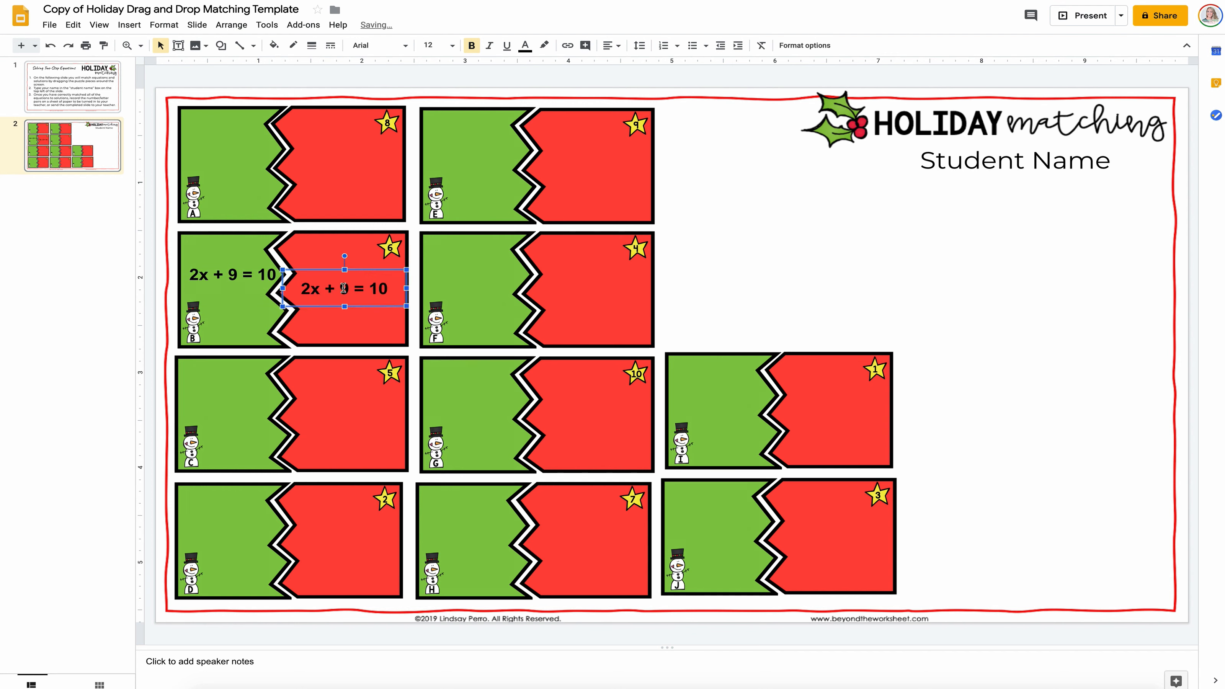
{"action": "triple_click", "coordinate": [313, 286]}
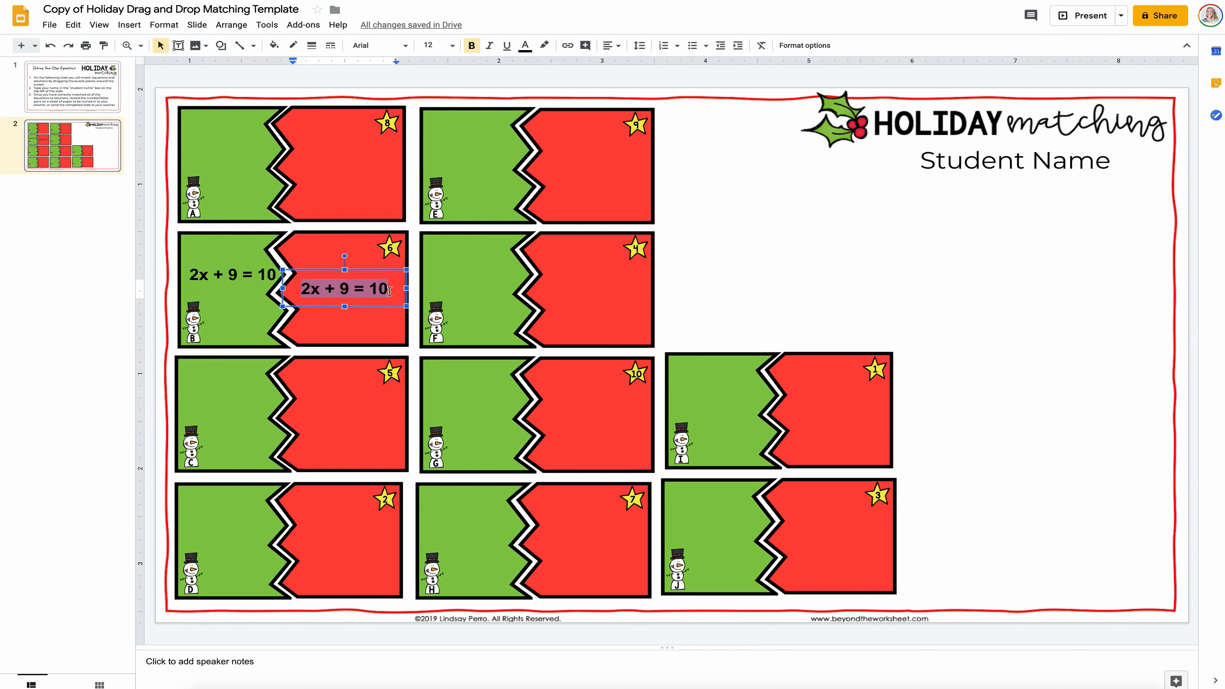
{"action": "type", "text": "x = 1/2"}
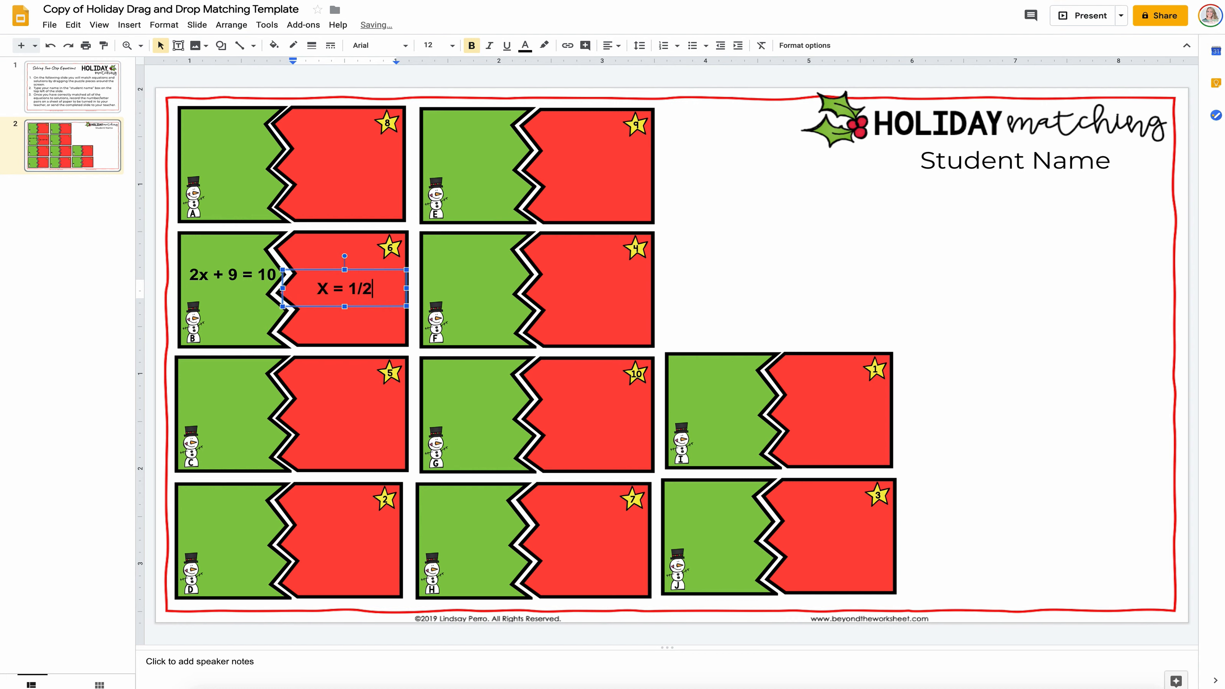
{"action": "left_click_drag", "start_coordinate": [318, 291], "coordinate": [362, 266]}
{"action": "type", "text": "x"}
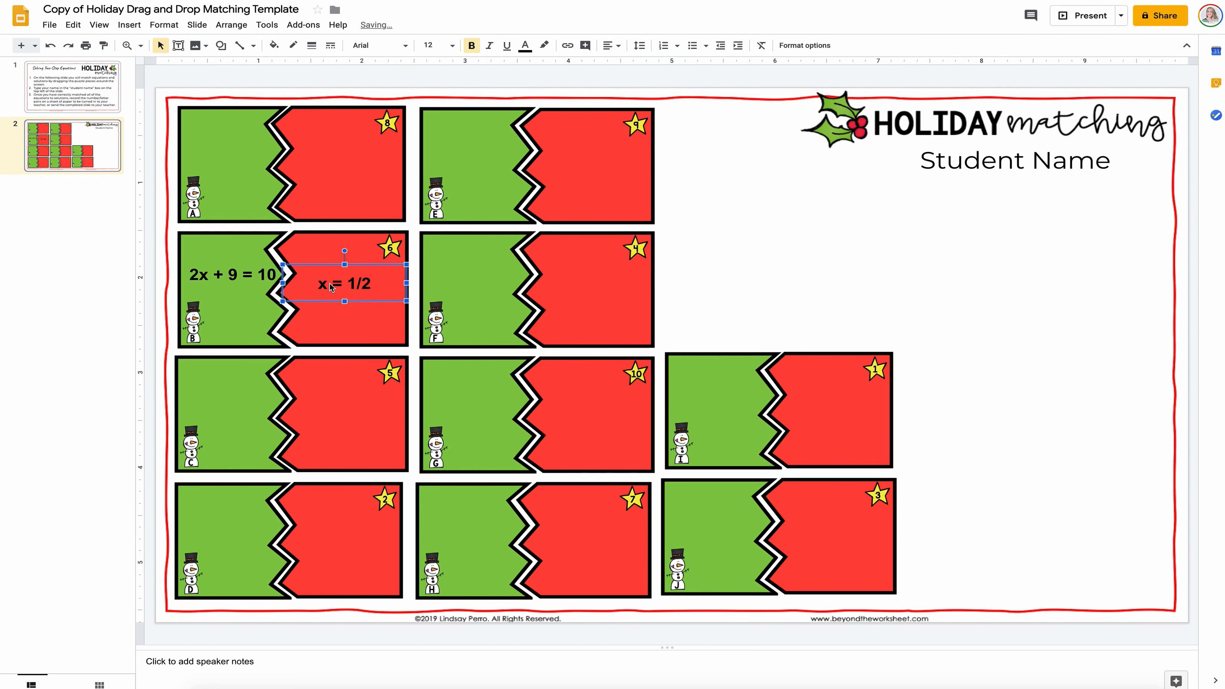
Set the text color of "x = 1/2" on red piece 6 to white.
{"action": "left_click", "coordinate": [526, 46]}
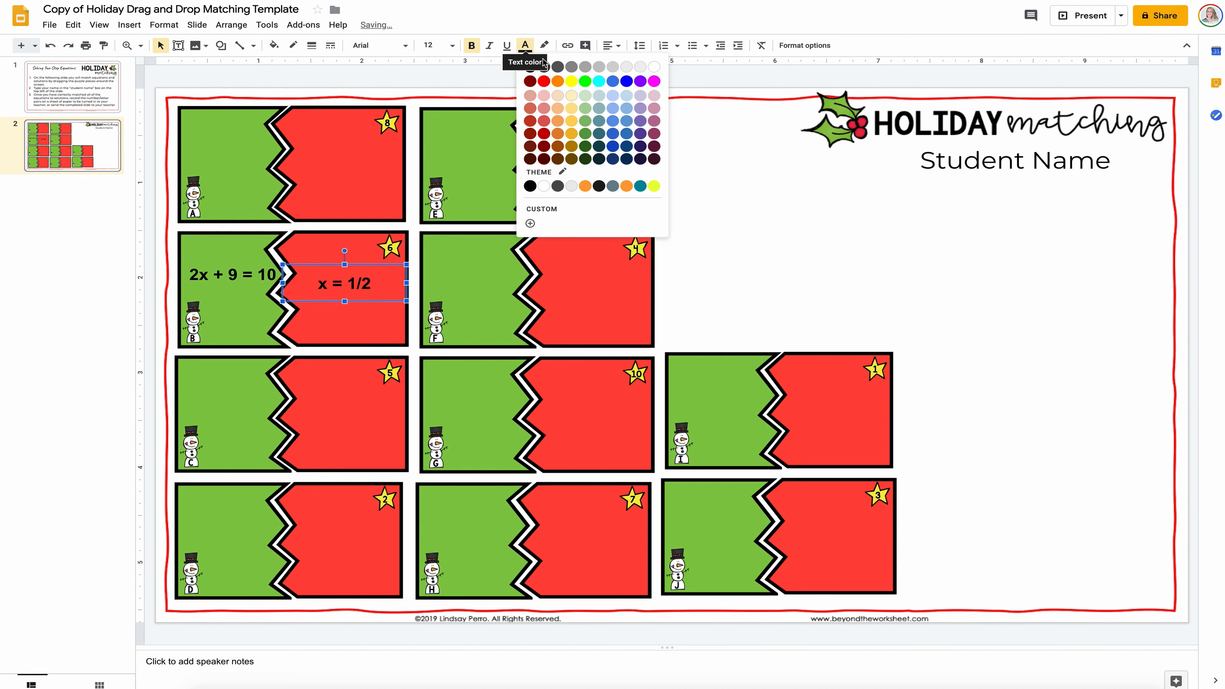
{"action": "left_click", "coordinate": [655, 71]}
{"action": "left_click", "coordinate": [286, 257]}
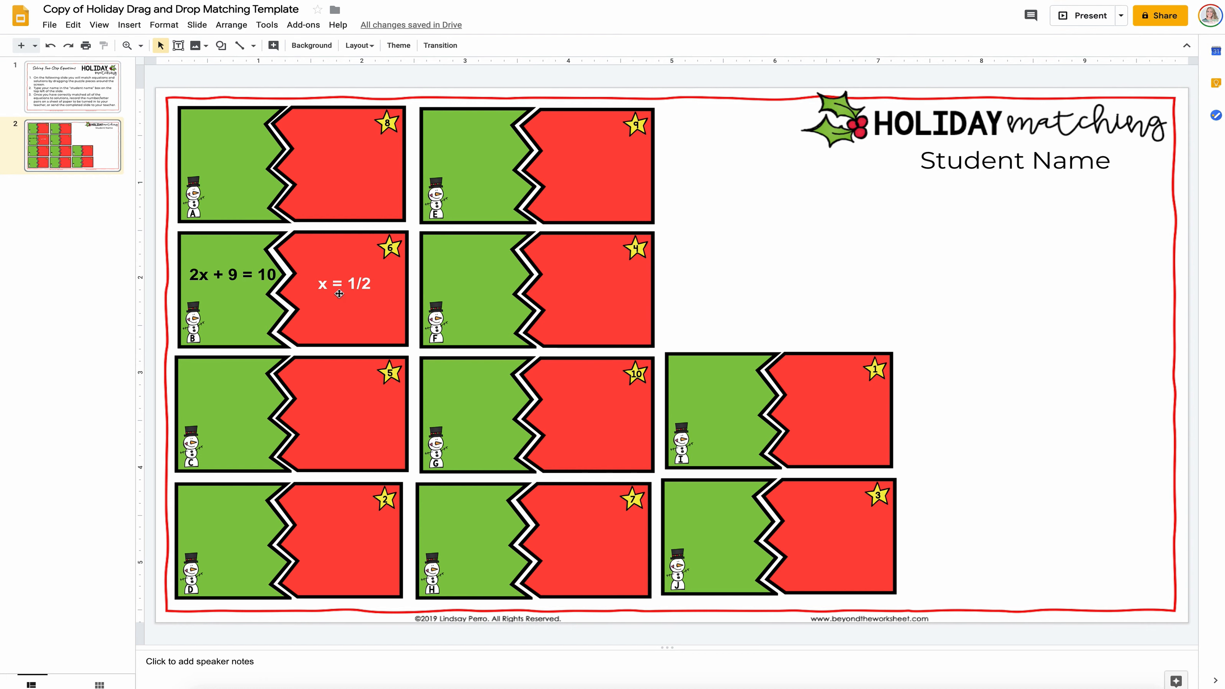
Try moving red piece 6 away without its answer text, and undo the move.
{"action": "left_click", "coordinate": [347, 275]}
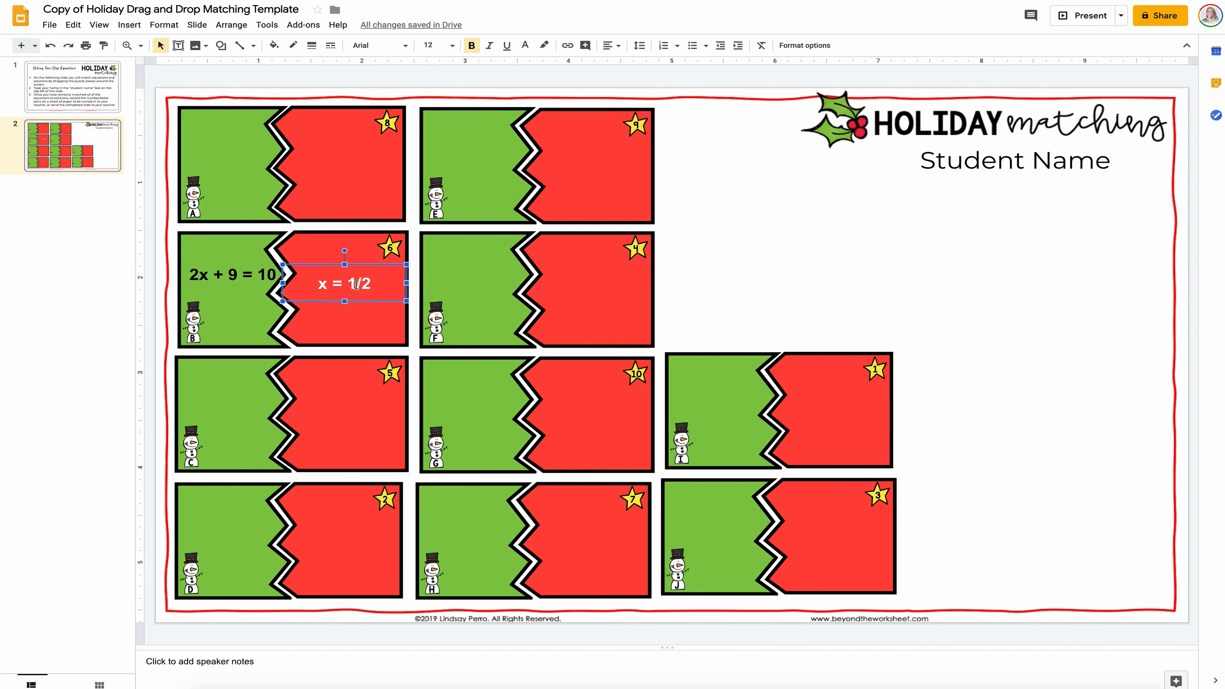
{"action": "left_click", "coordinate": [365, 251]}
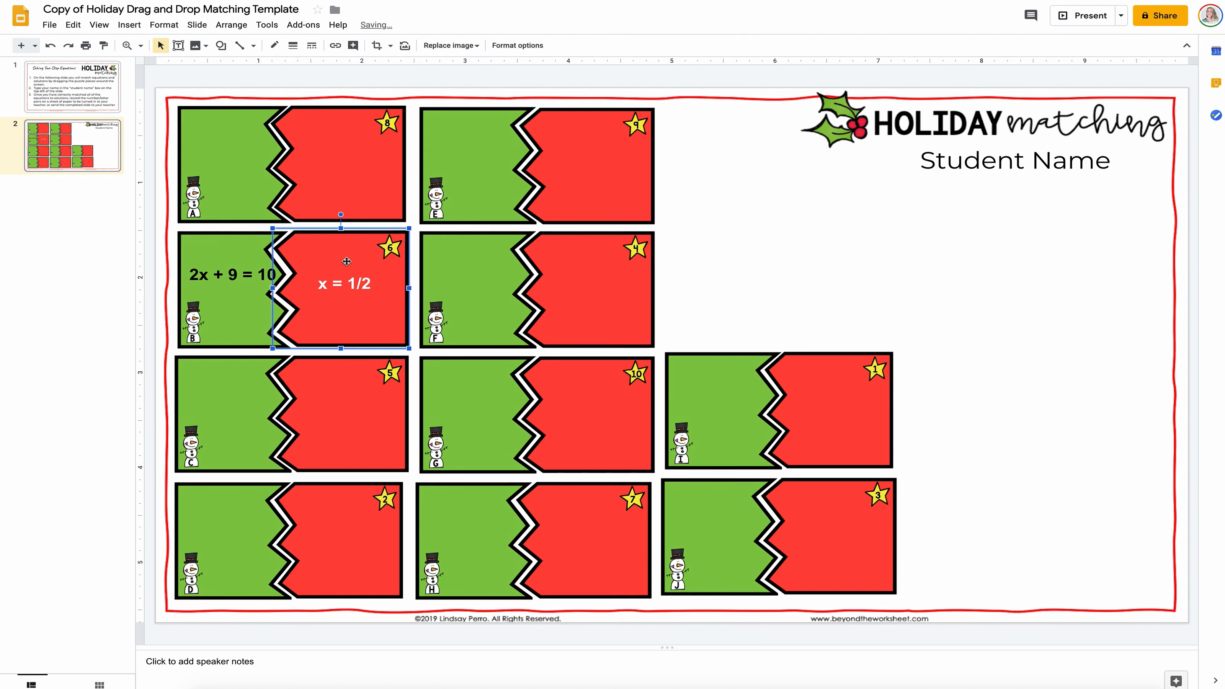
{"action": "left_click_drag", "start_coordinate": [347, 261], "coordinate": [480, 241]}
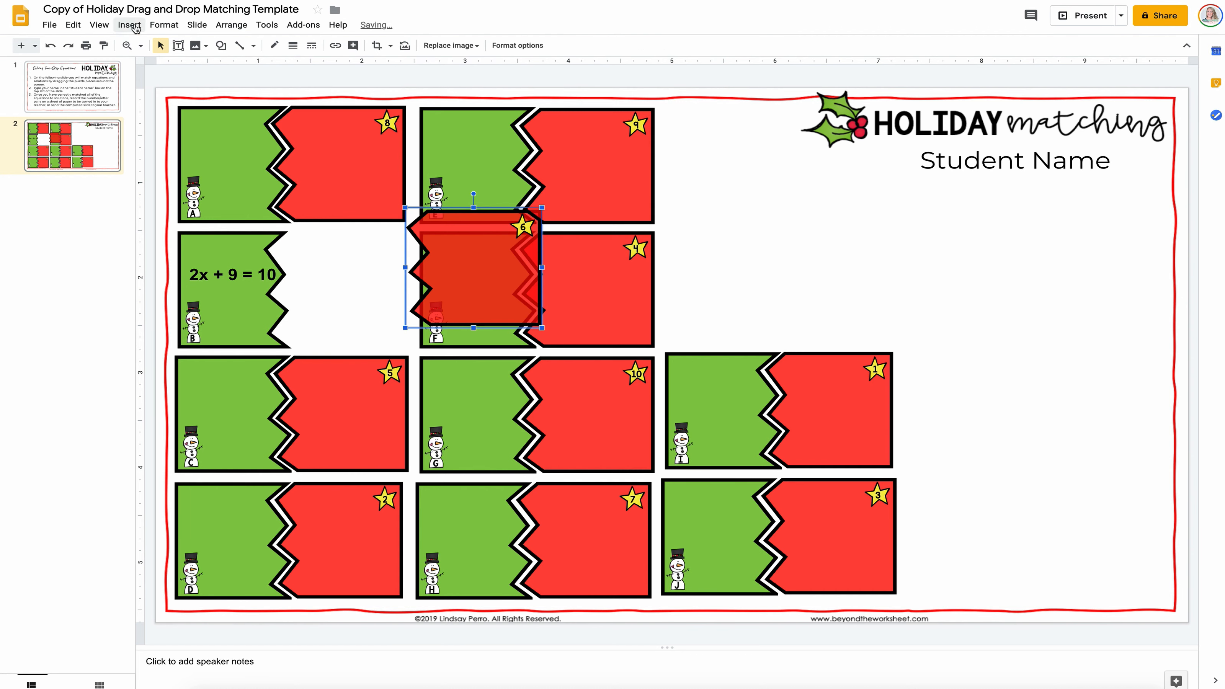
{"action": "left_click", "coordinate": [50, 45]}
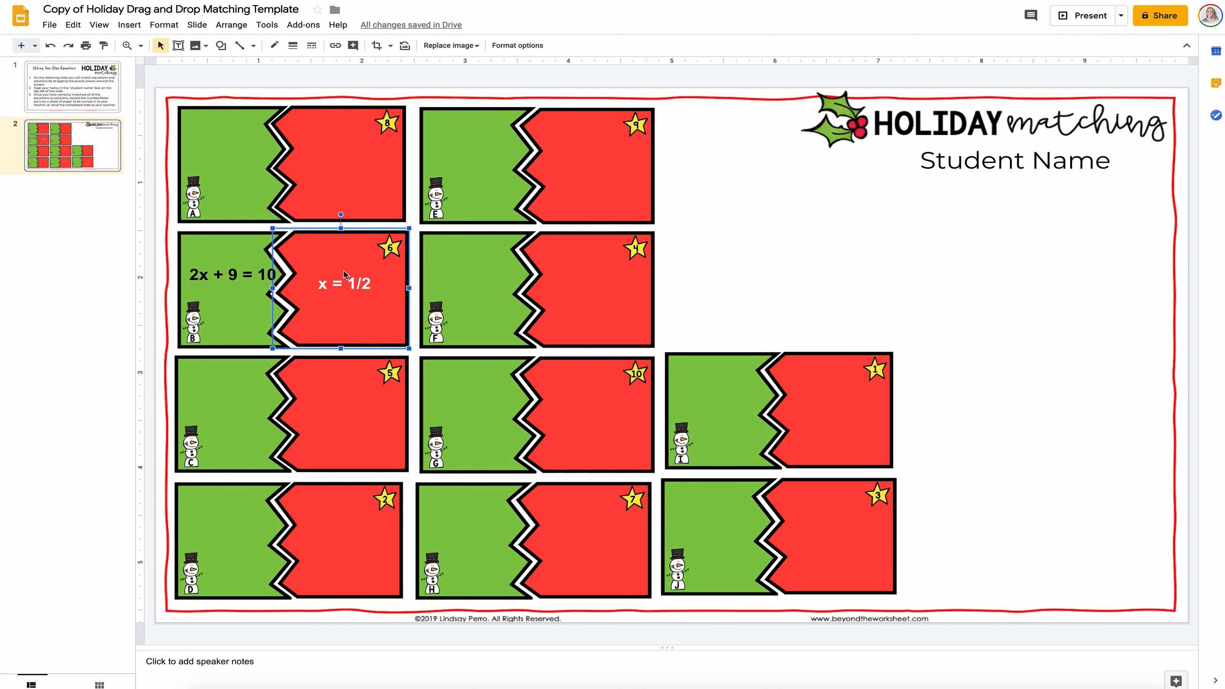
Group red piece 6 with its "x = 1/2" text and move the group to the slide's right edge, below the Student Name heading.
{"action": "left_click", "coordinate": [351, 285]}
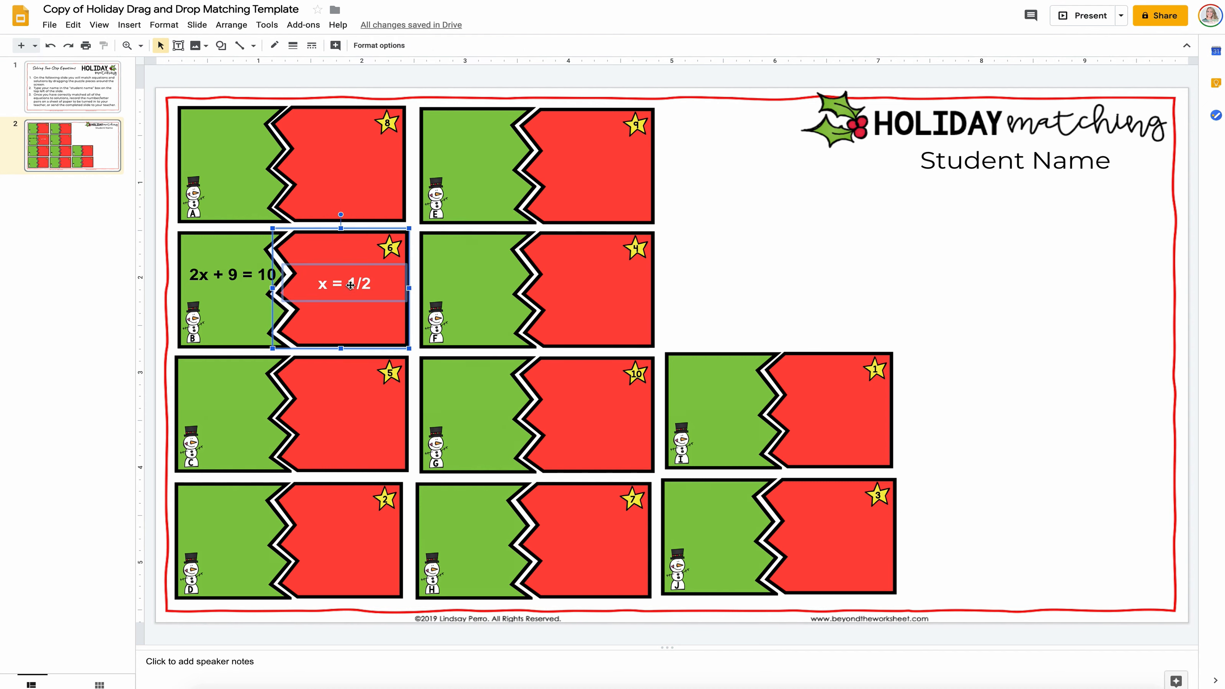
{"action": "right_click", "coordinate": [333, 267]}
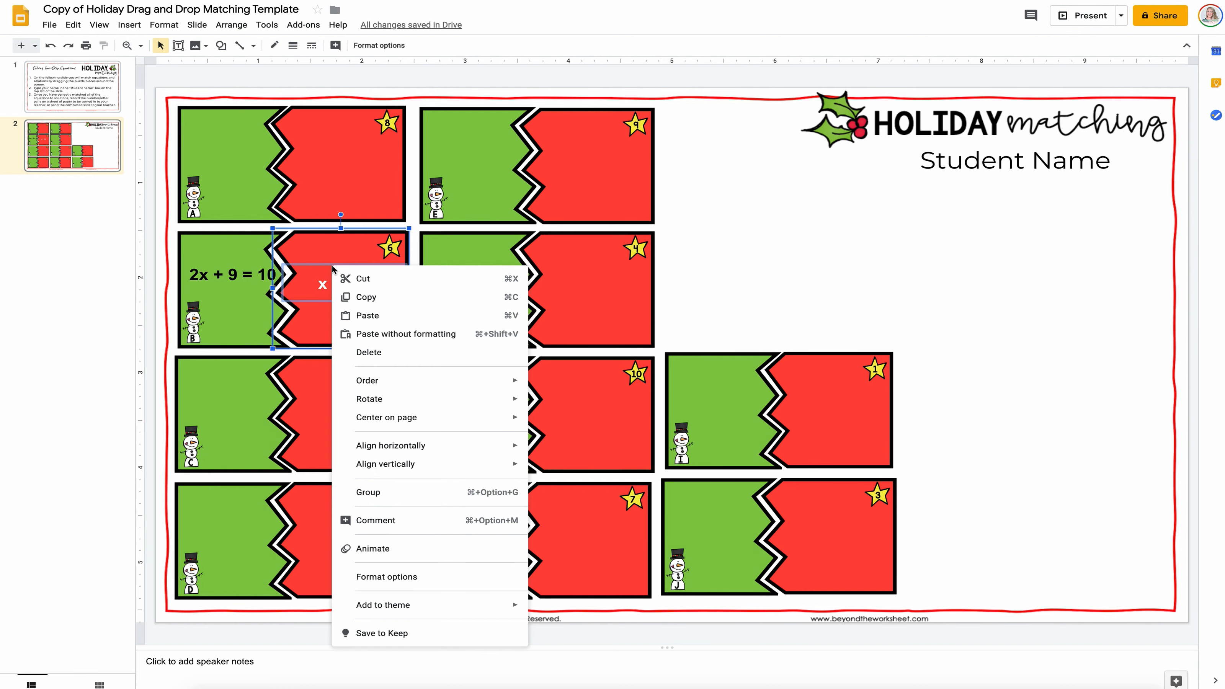
{"action": "left_click", "coordinate": [369, 492]}
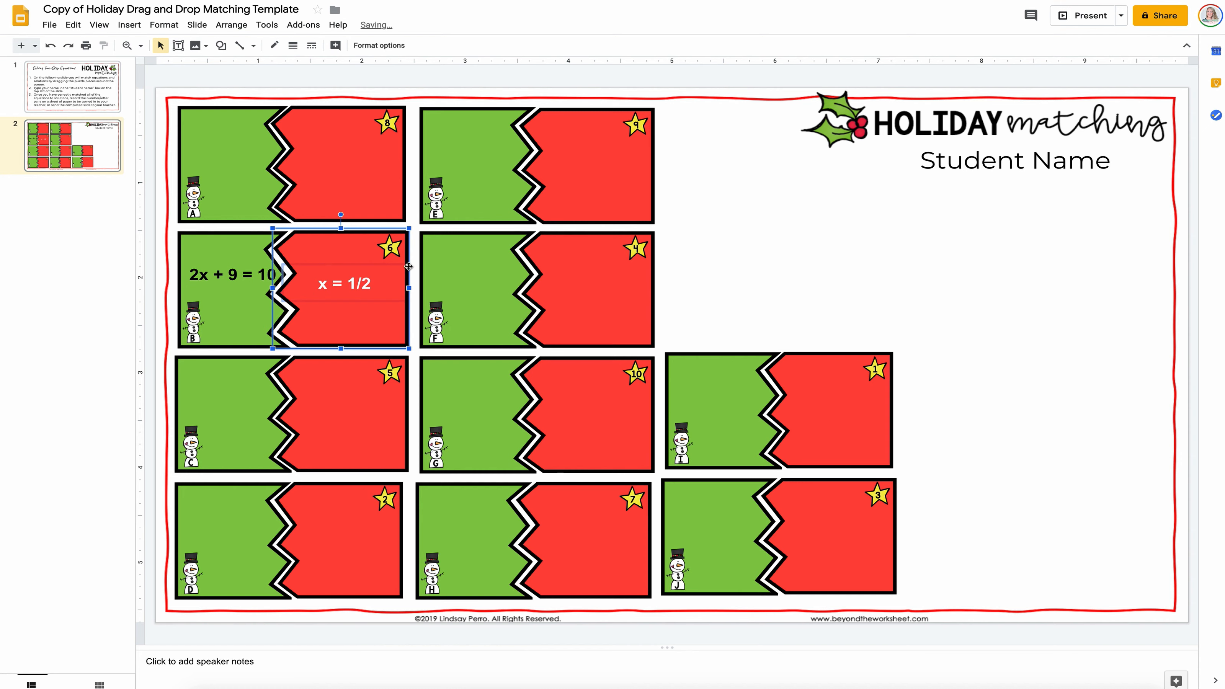
{"action": "left_click_drag", "start_coordinate": [352, 248], "coordinate": [1101, 191]}
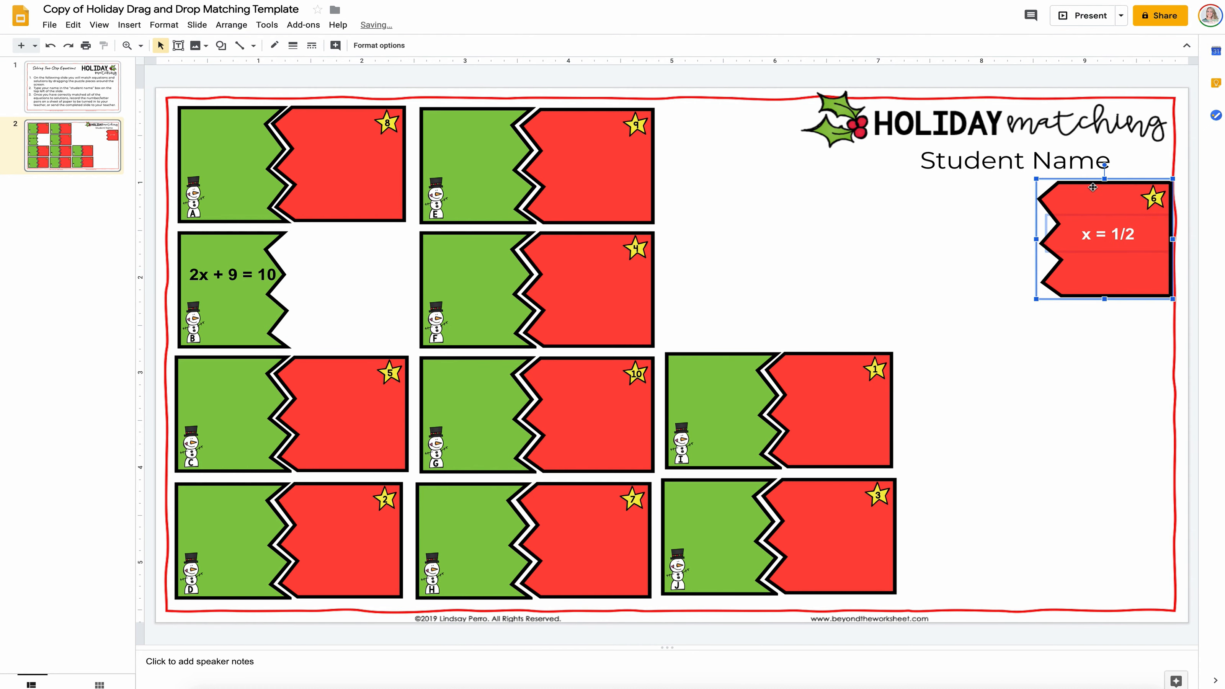
{"action": "left_click", "coordinate": [849, 207]}
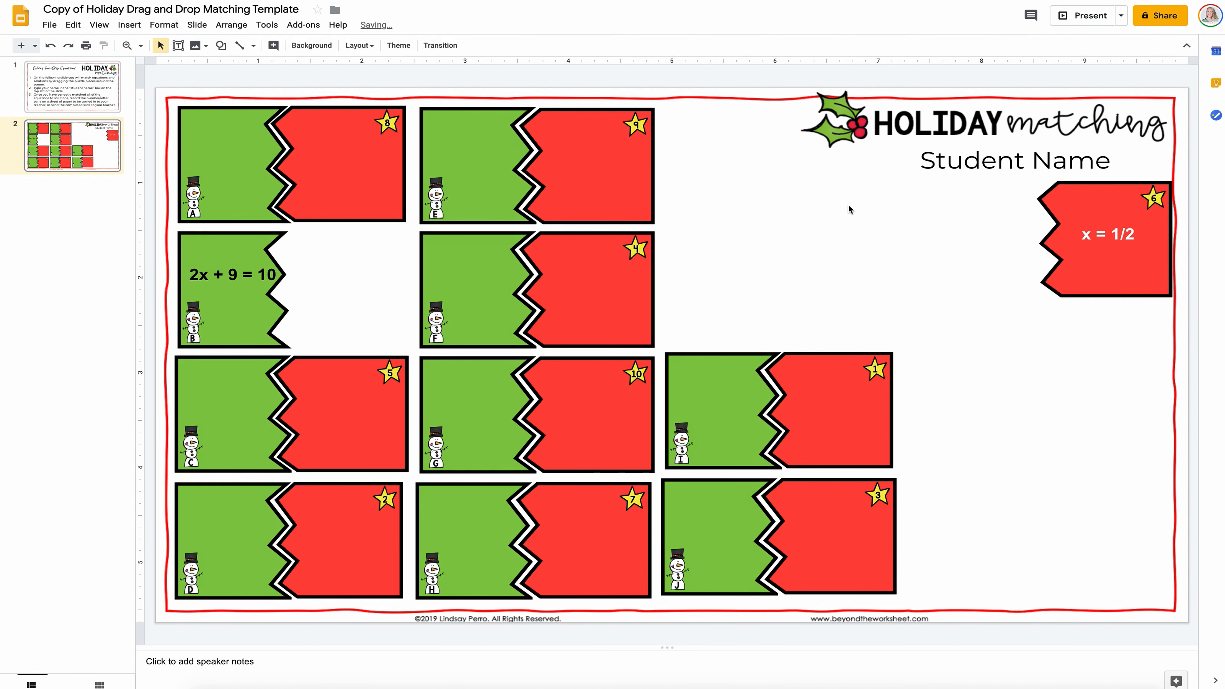
Group green piece B with its "2x + 9 = 10" equation and move the group directly below red piece 6.
{"action": "left_click", "coordinate": [227, 247]}
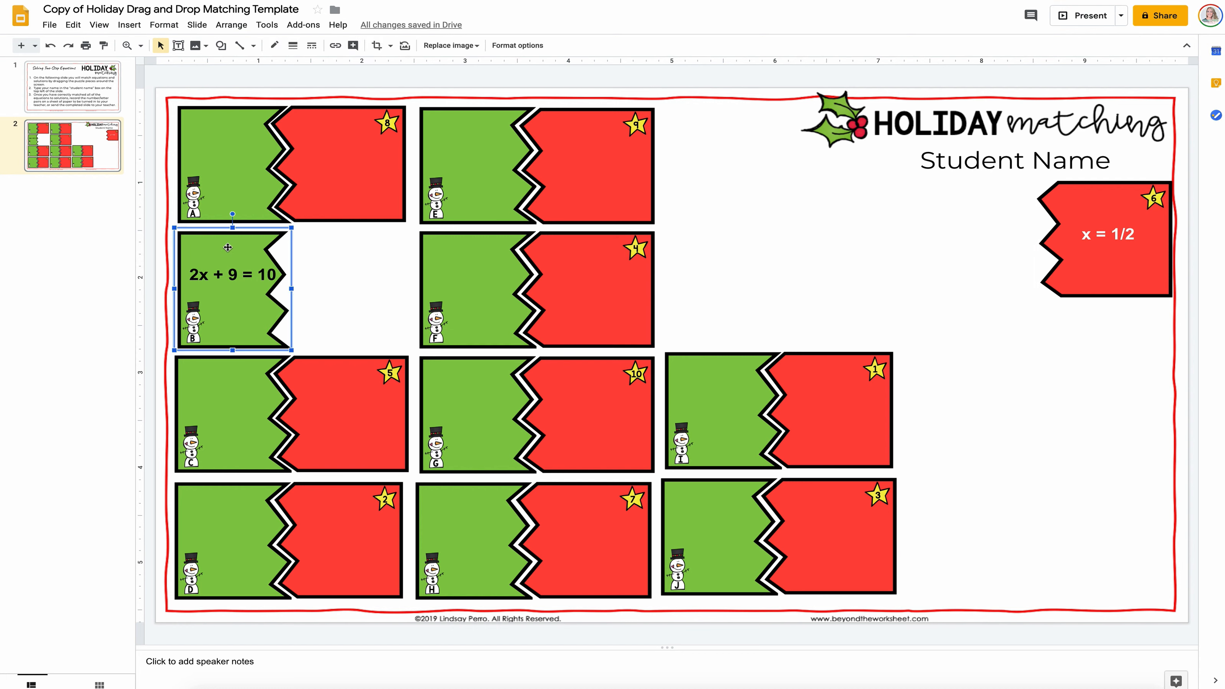
{"action": "left_click", "coordinate": [222, 274], "text": "shift"}
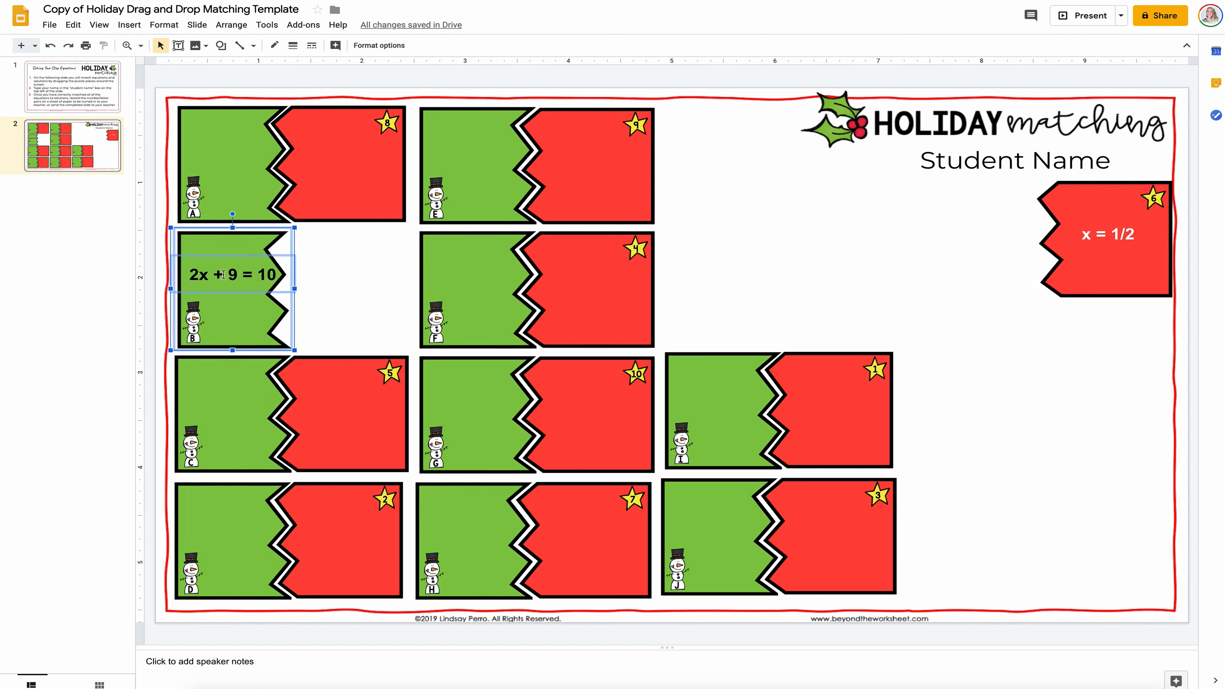
{"action": "right_click", "coordinate": [231, 255]}
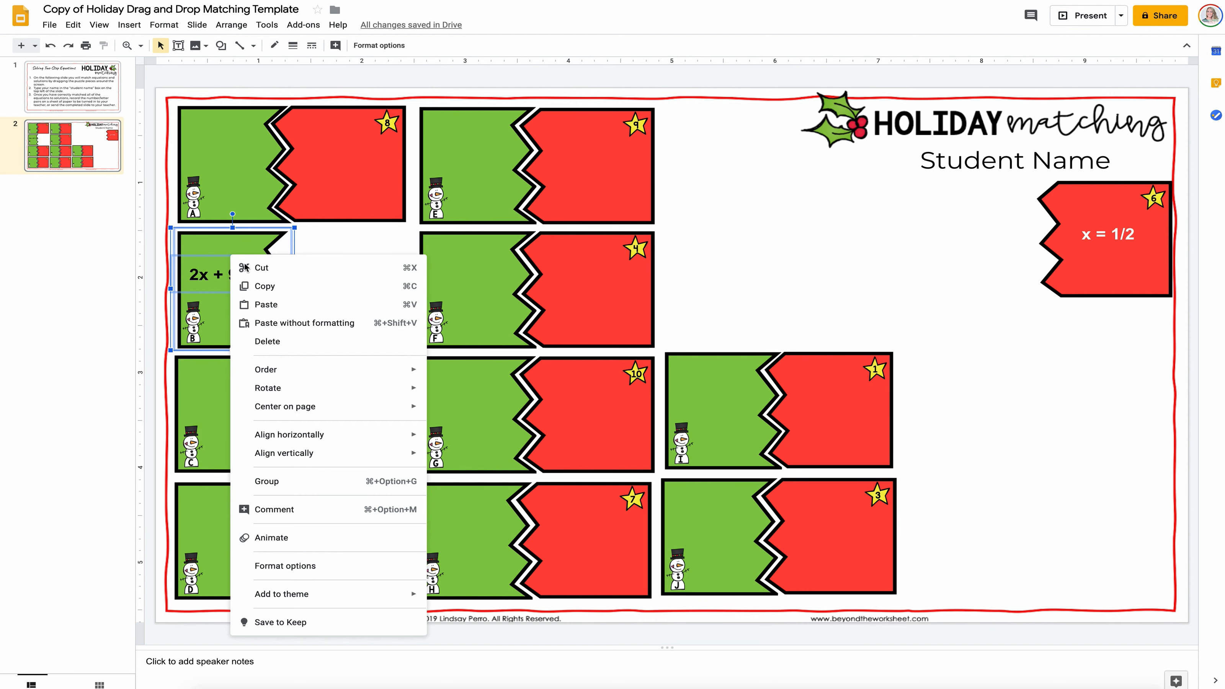
{"action": "left_click", "coordinate": [318, 484]}
{"action": "left_click_drag", "start_coordinate": [267, 249], "coordinate": [1113, 313]}
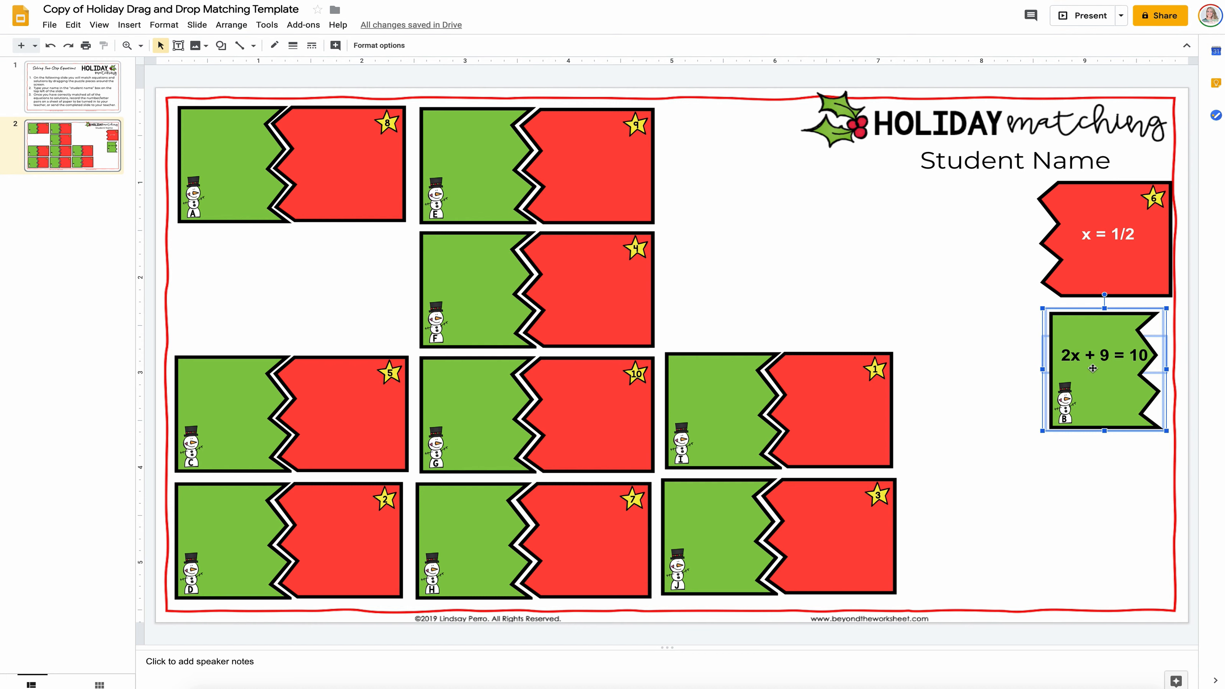
Duplicate the "2x + 9 = 10" text box from piece B and place the copy on green piece A.
{"action": "left_click", "coordinate": [1088, 352]}
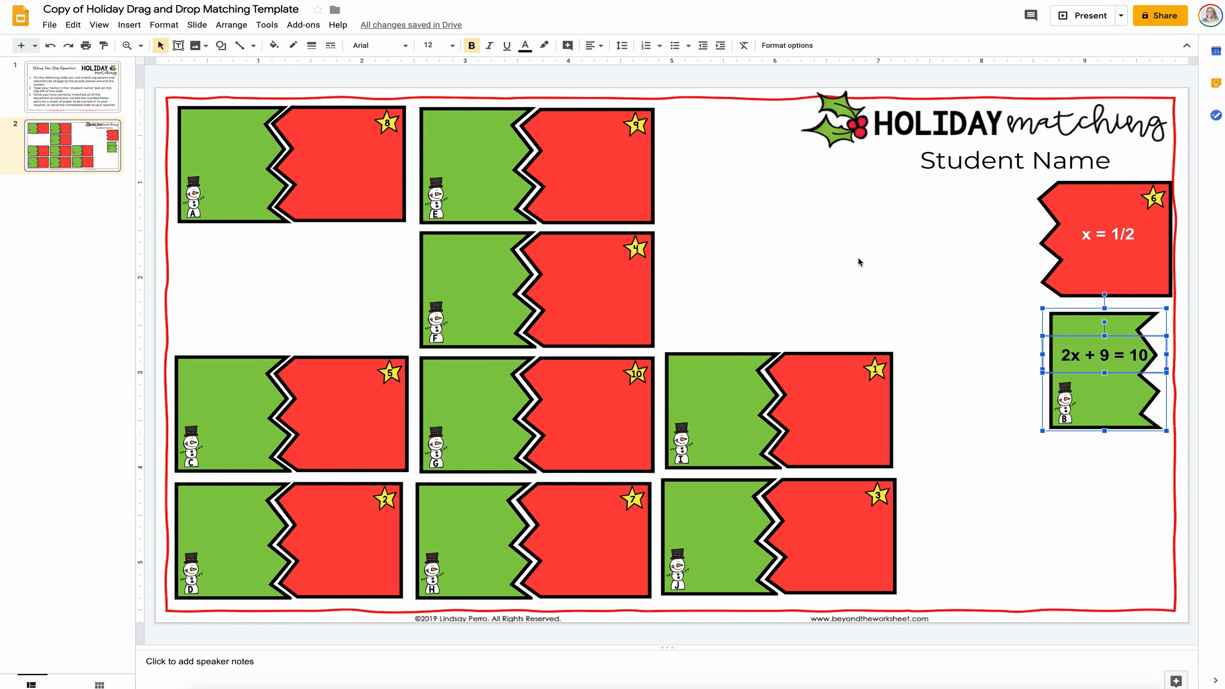
{"action": "key", "text": "ctrl+d"}
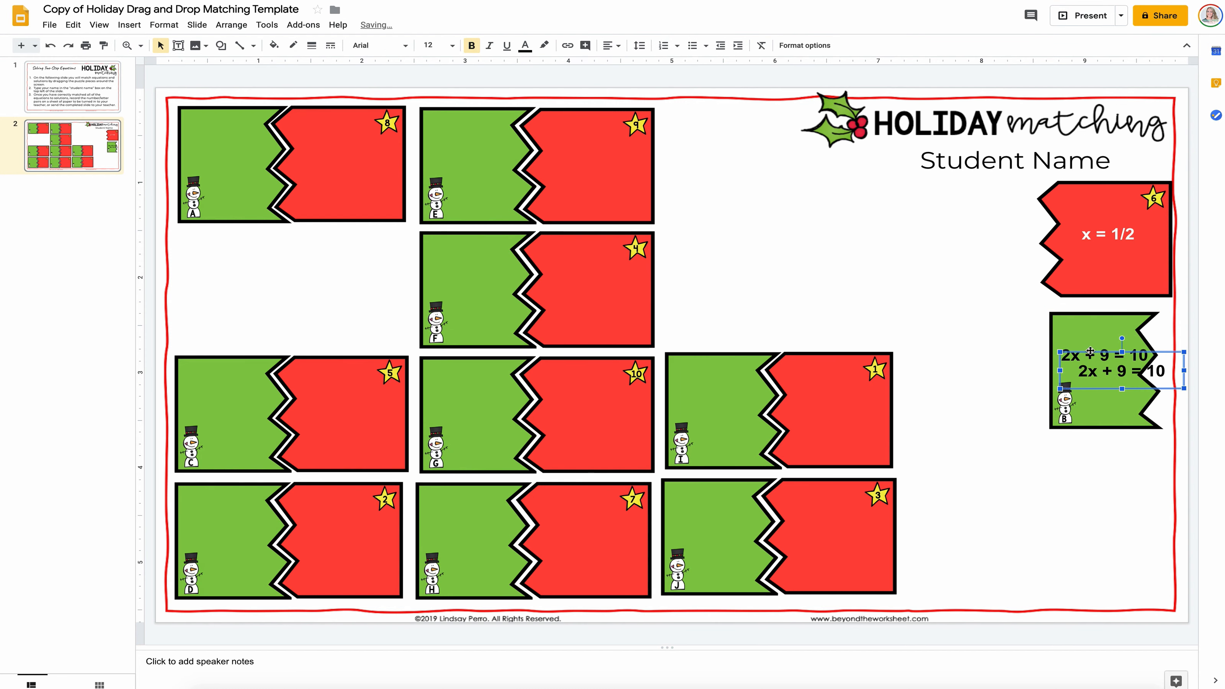
{"action": "left_click_drag", "start_coordinate": [1085, 352], "coordinate": [849, 265]}
{"action": "left_click", "coordinate": [1080, 337]}
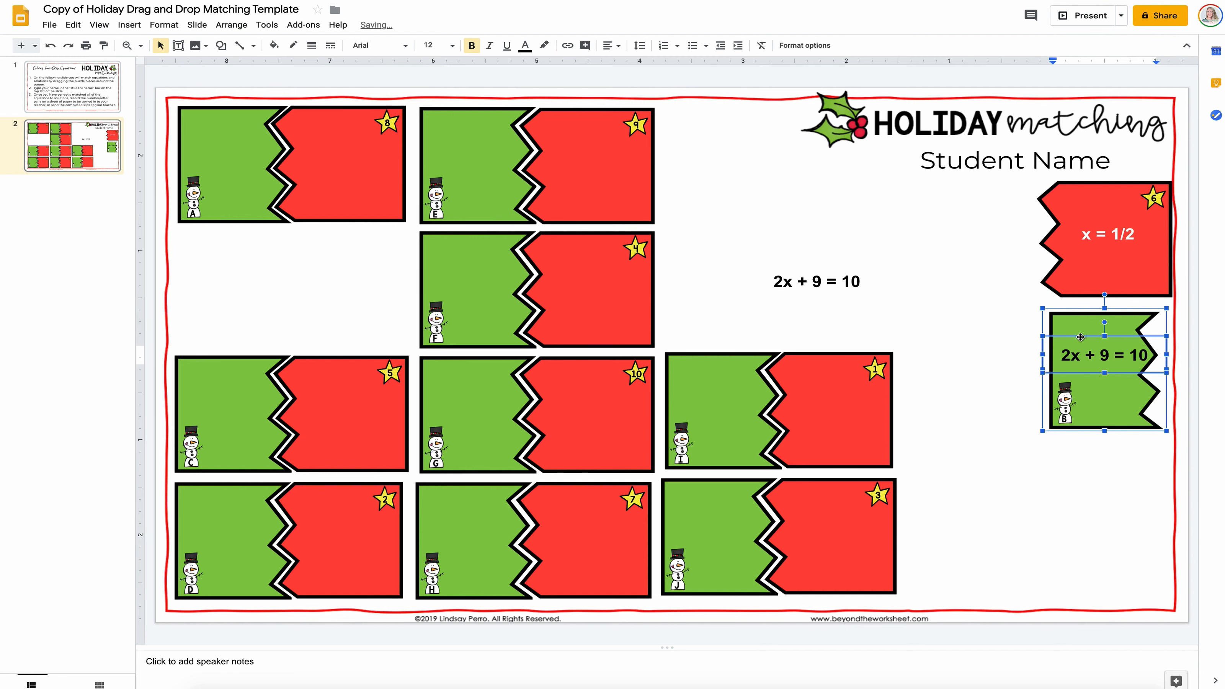
{"action": "left_click", "coordinate": [1083, 346]}
{"action": "left_click", "coordinate": [1078, 336]}
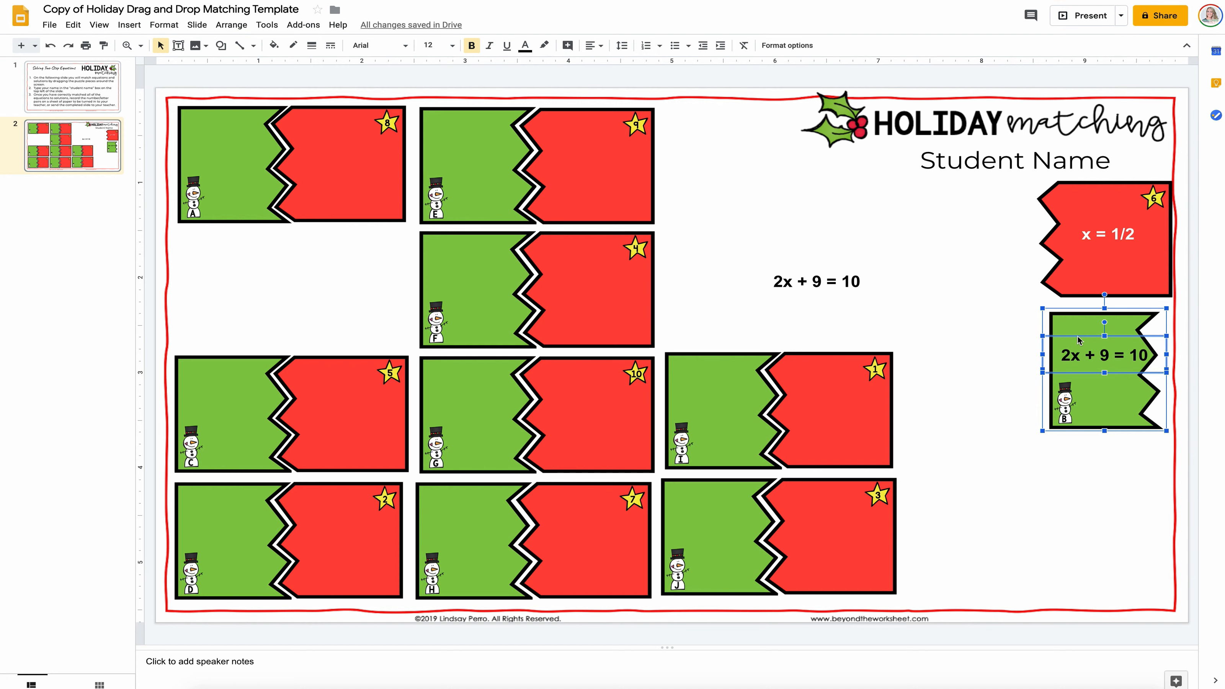
{"action": "left_click", "coordinate": [861, 280]}
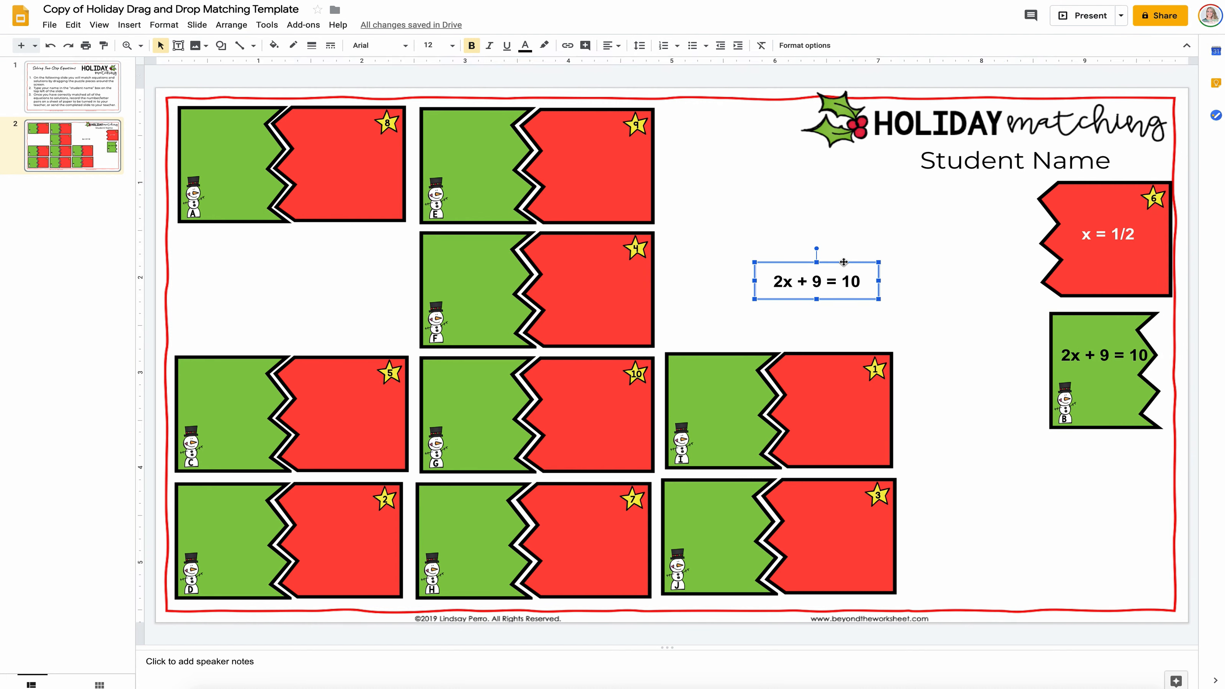
{"action": "left_click_drag", "start_coordinate": [846, 263], "coordinate": [267, 138]}
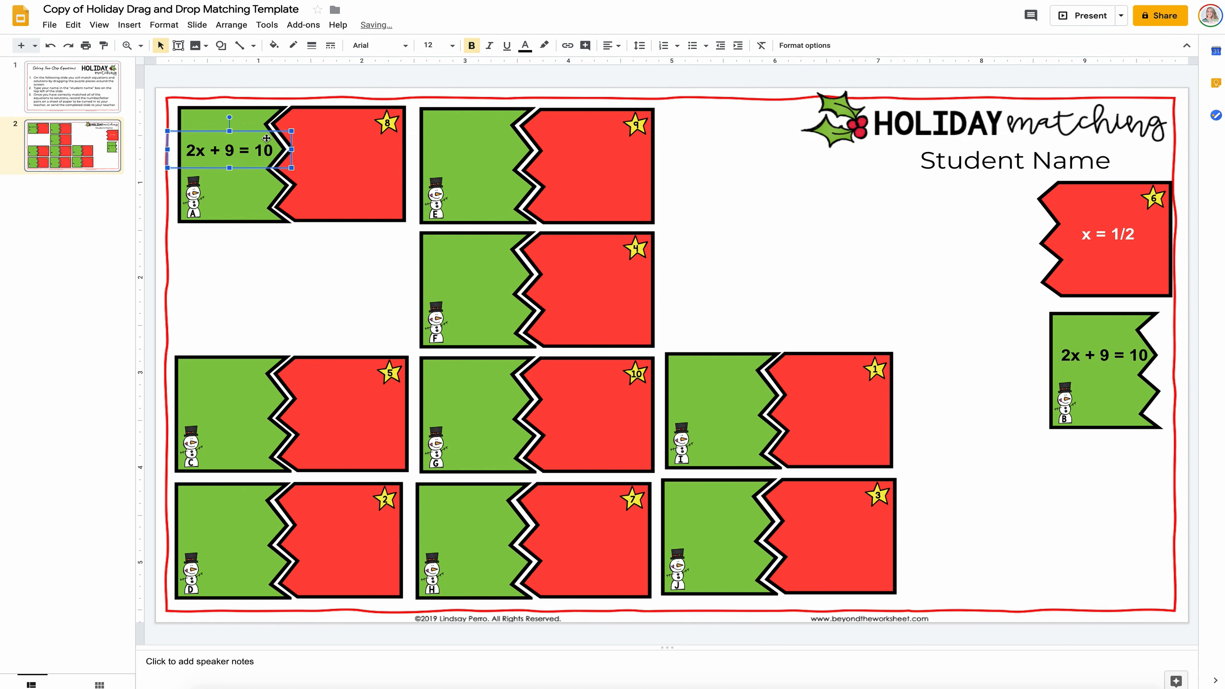
Change the equation on green piece A to "3x + 1 = 7".
{"action": "left_click", "coordinate": [233, 149]}
{"action": "key", "text": "ctrl+a"}
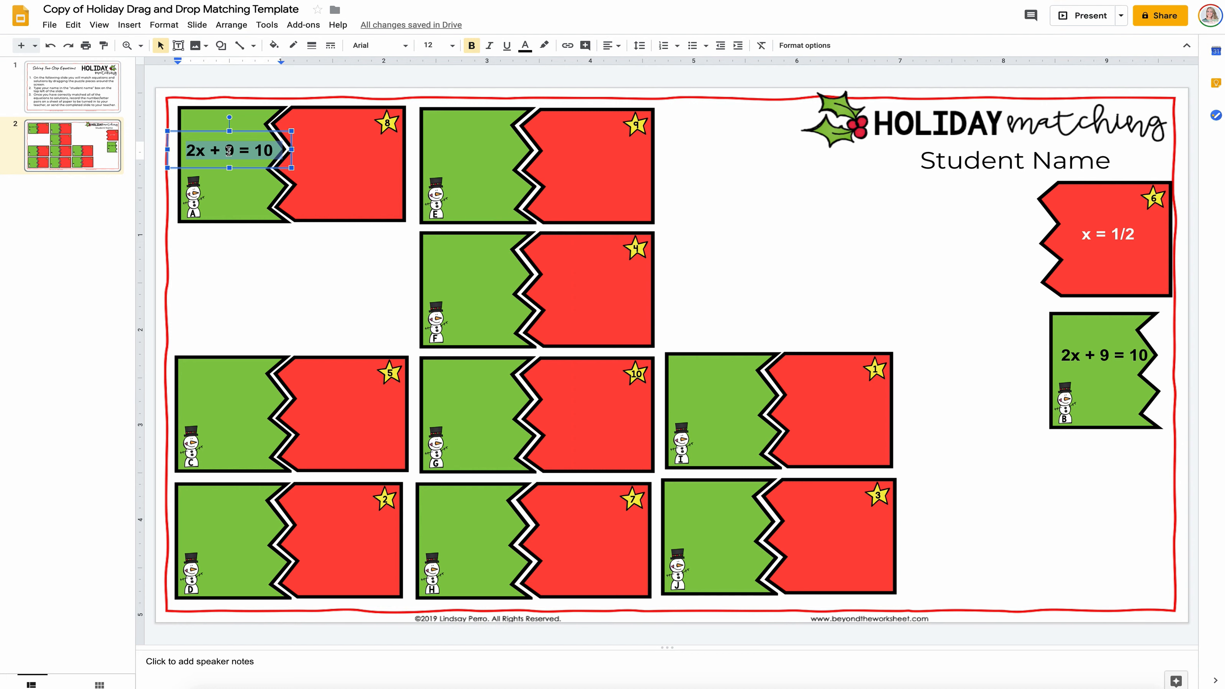
{"action": "type", "text": "3x + 1 ="}
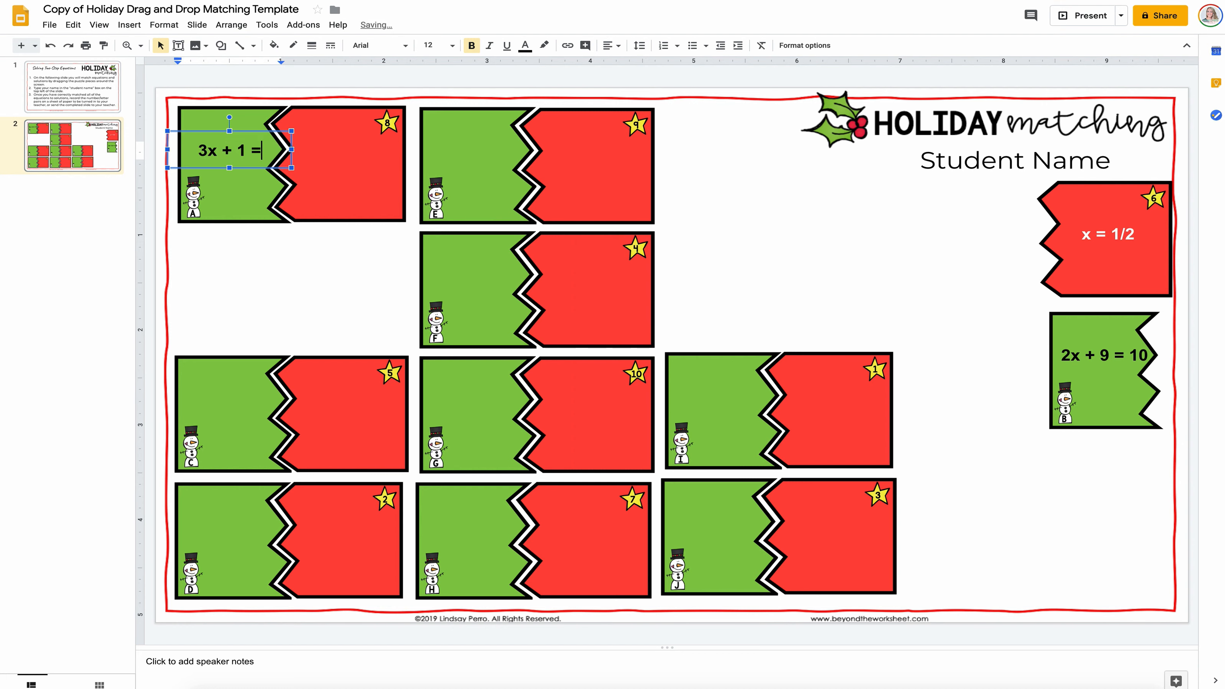
{"action": "type", "text": " 7"}
Duplicate the "x = 1/2" text box onto red piece 8 and change the copy's text to "x = 2".
{"action": "left_click", "coordinate": [1115, 226]}
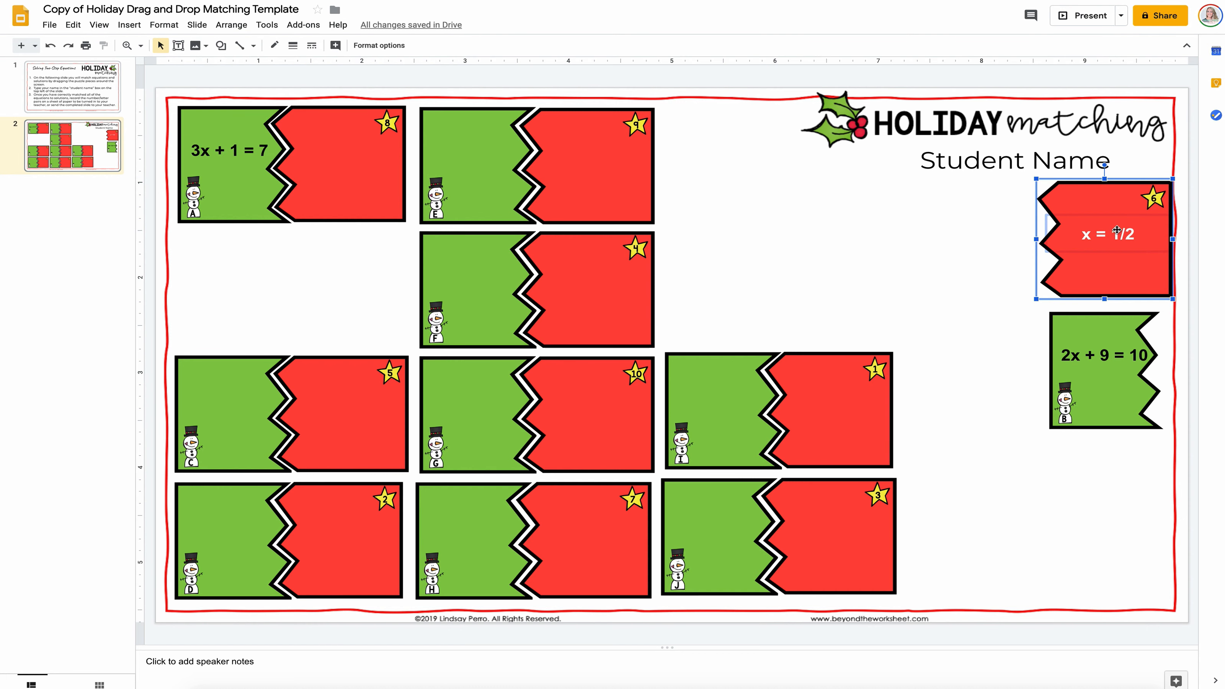
{"action": "left_click", "coordinate": [1113, 222]}
{"action": "key", "text": "ctrl+d"}
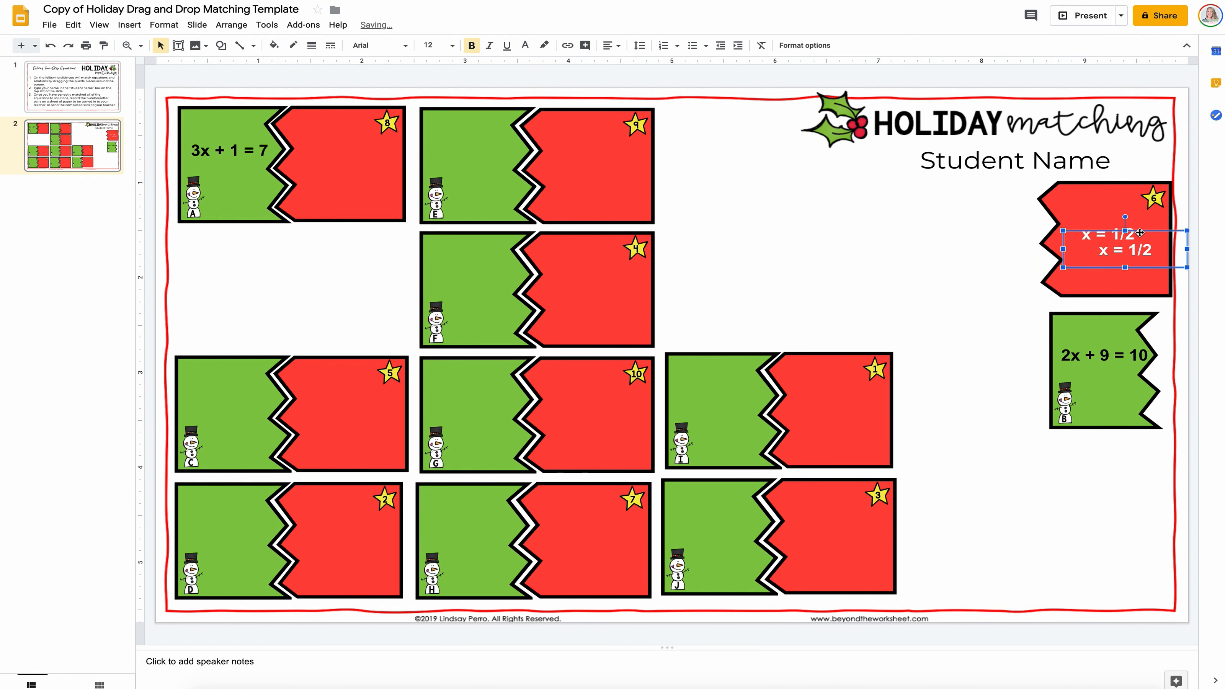
{"action": "left_click_drag", "start_coordinate": [1140, 233], "coordinate": [358, 149]}
{"action": "left_click", "coordinate": [356, 159]}
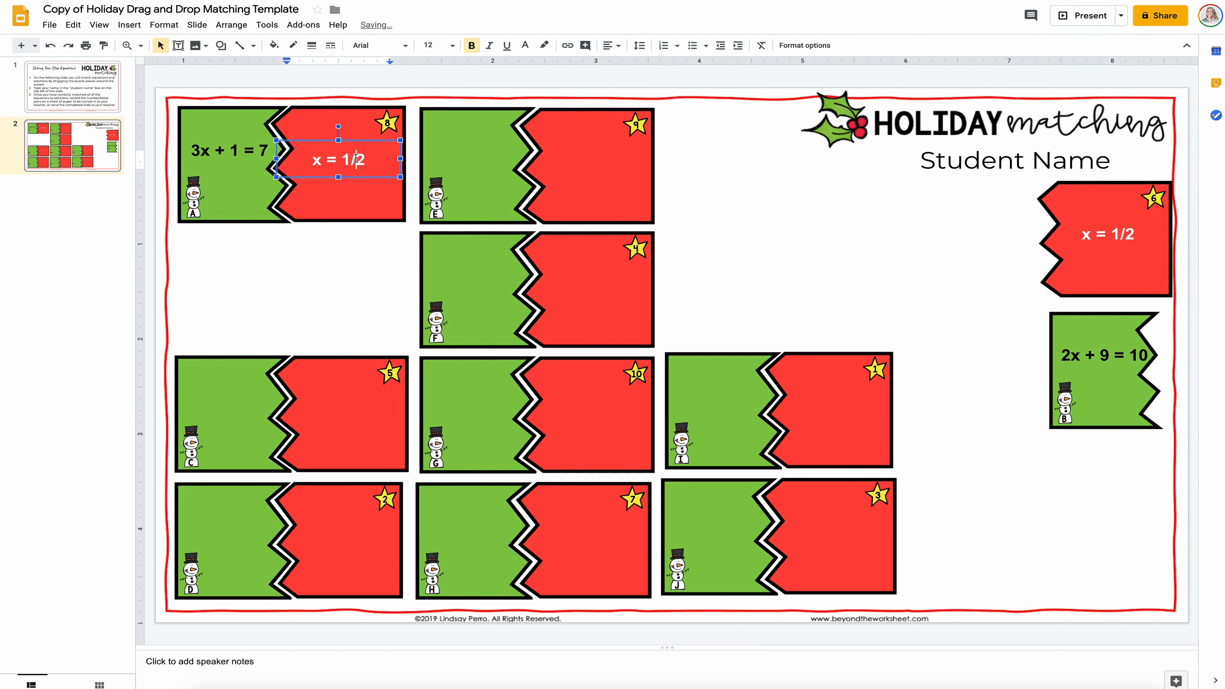
{"action": "key", "text": "BackSpace"}
{"action": "key", "text": "BackSpace"}
{"action": "left_click", "coordinate": [377, 266]}
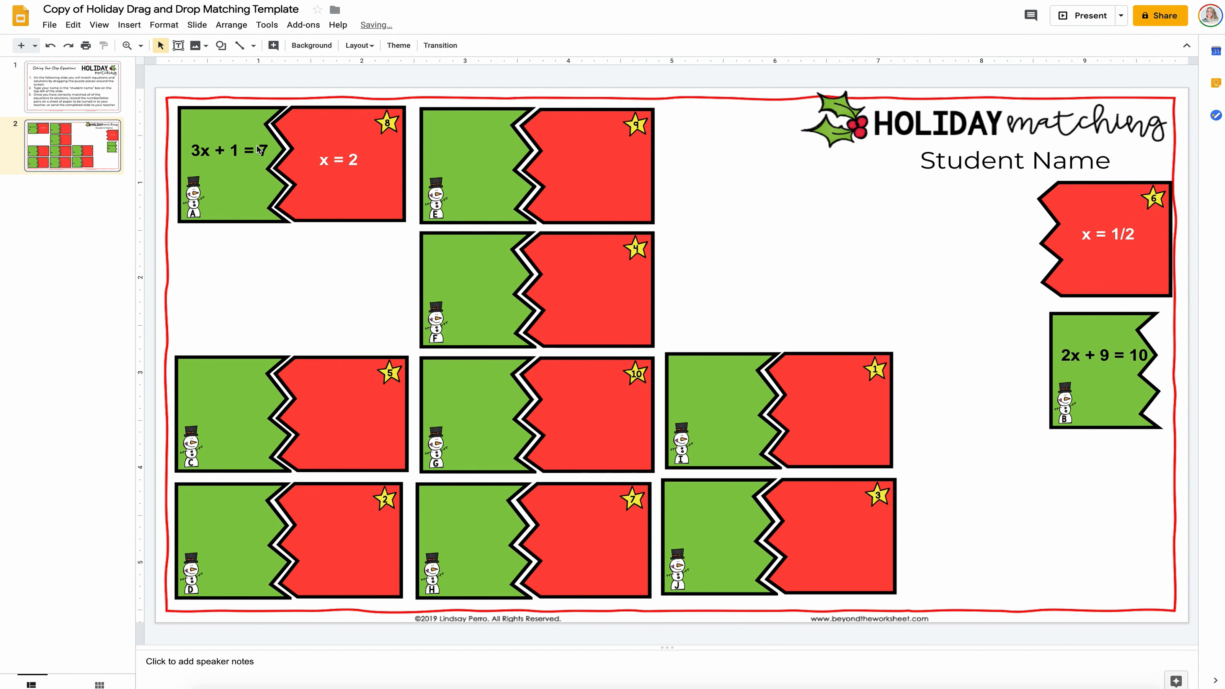
Group green piece A with its "3x + 1 = 7" equation and move the group beside red piece 6, below the Student Name heading.
{"action": "left_click", "coordinate": [232, 128]}
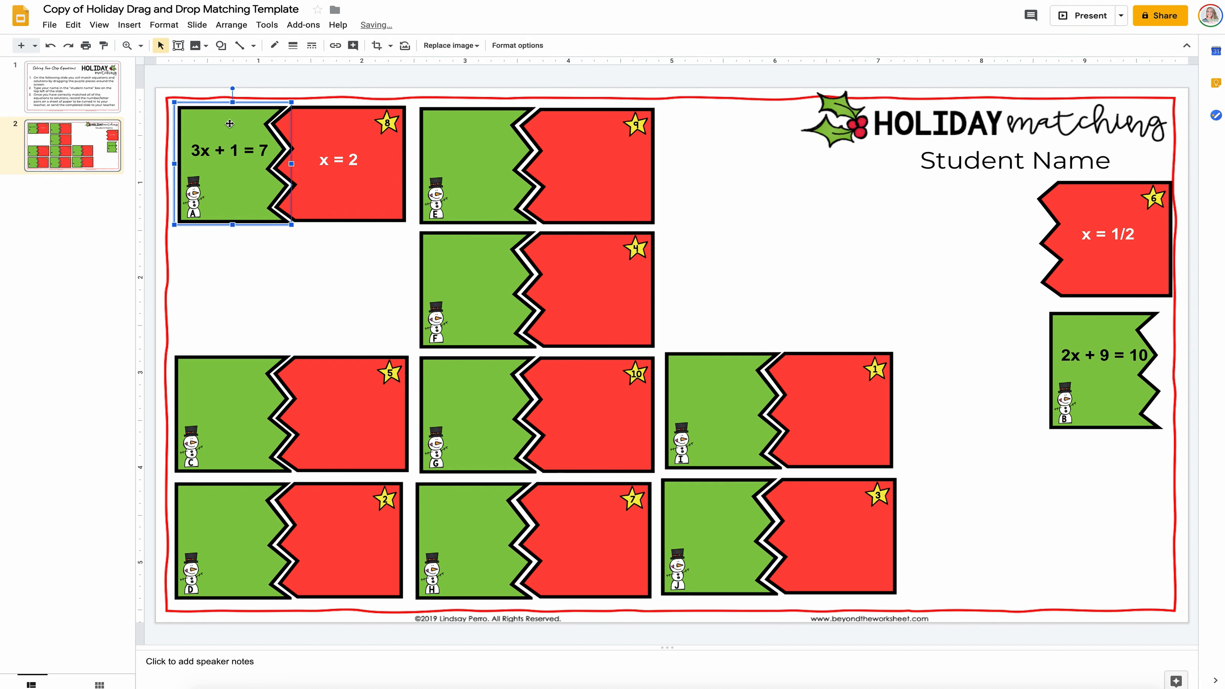
{"action": "left_click", "coordinate": [220, 149], "text": "shift"}
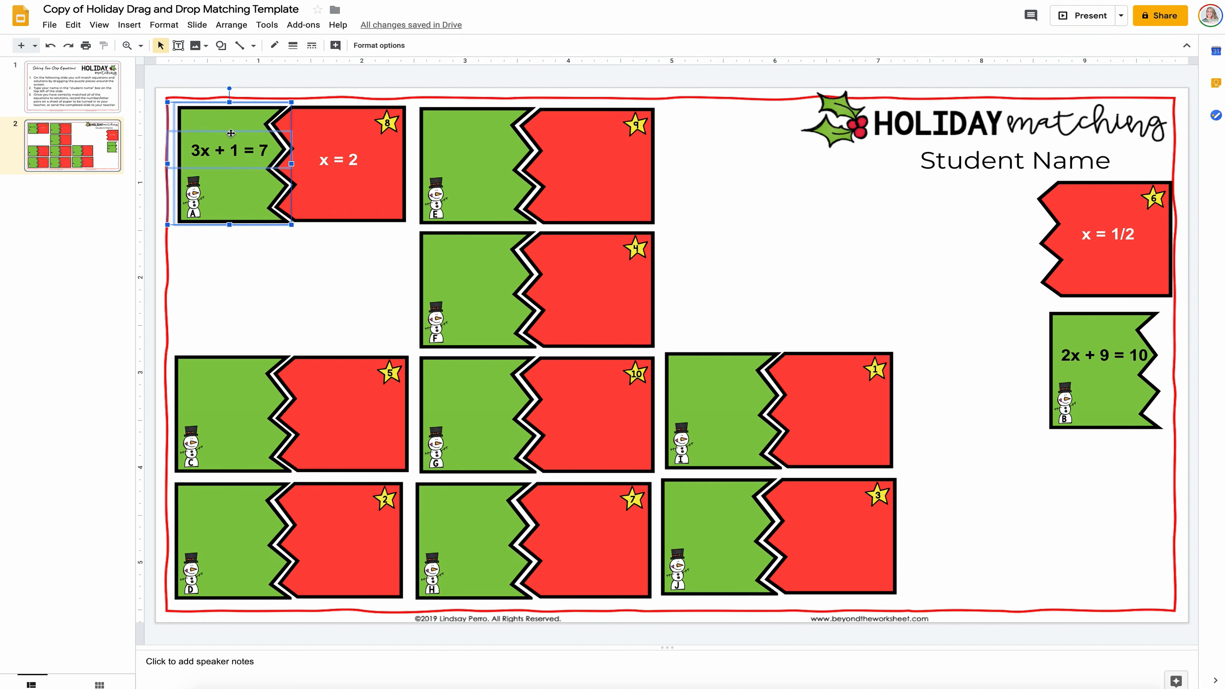
{"action": "right_click", "coordinate": [232, 137]}
{"action": "left_click", "coordinate": [288, 358]}
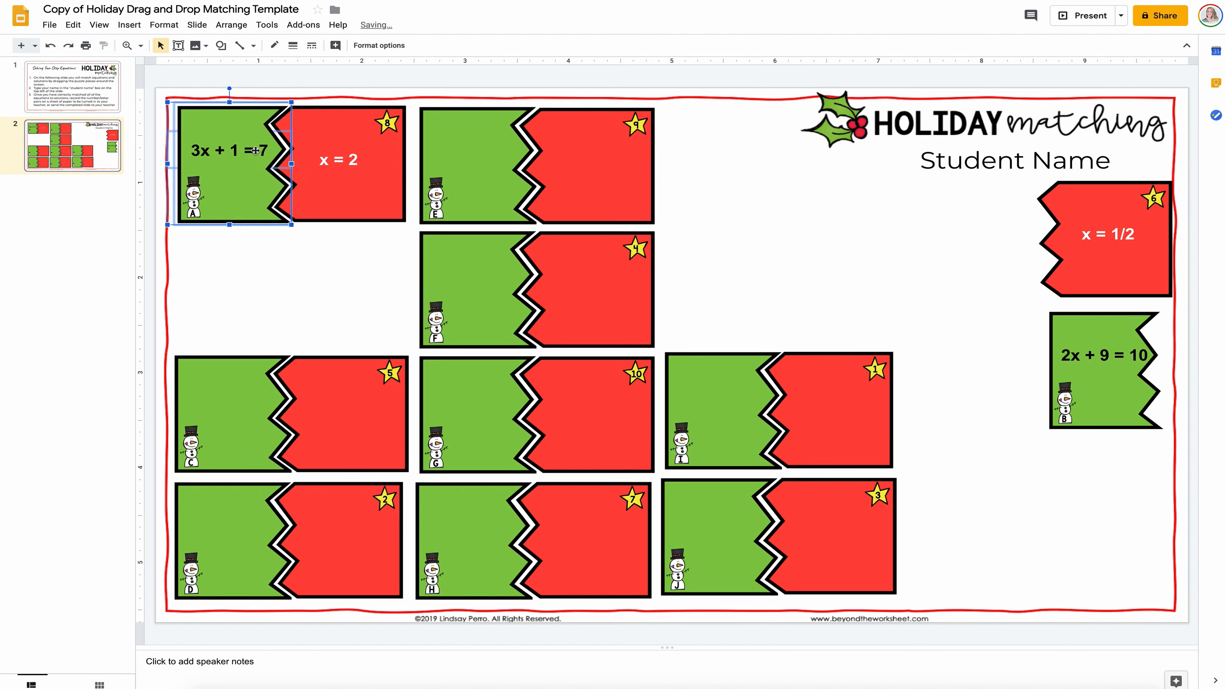
{"action": "left_click_drag", "start_coordinate": [224, 120], "coordinate": [925, 211]}
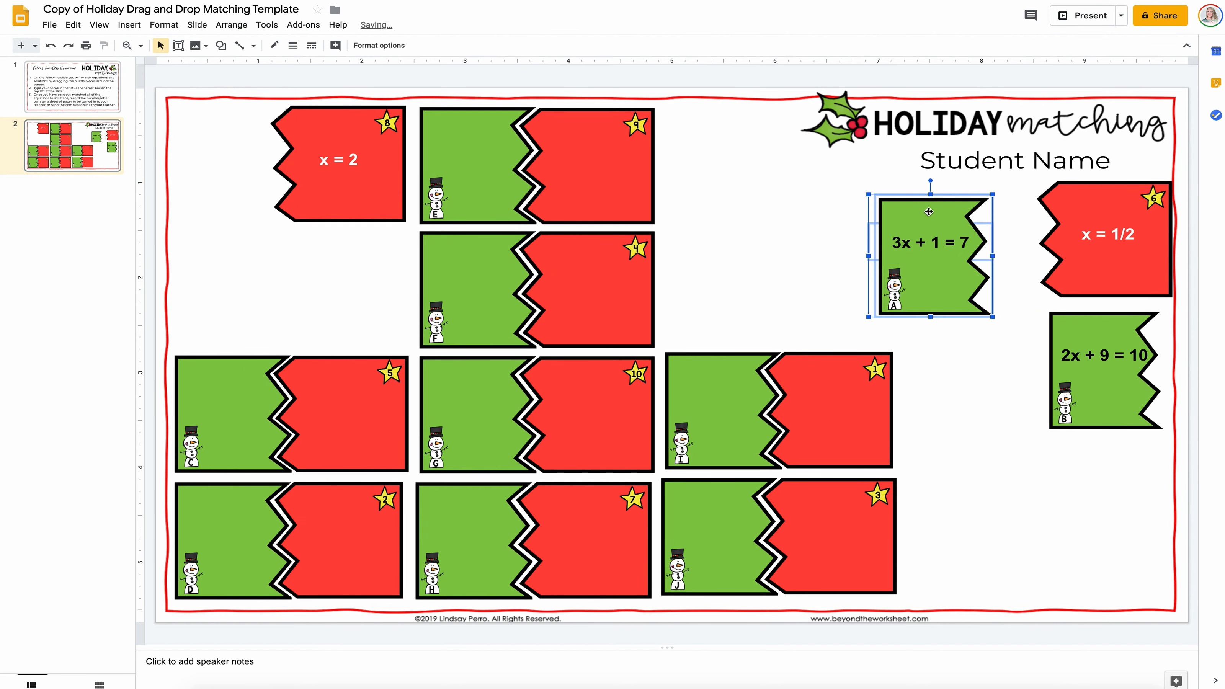
Group red piece 8 with its "x = 2" text and move the group below green piece B.
{"action": "left_click", "coordinate": [354, 159]}
{"action": "left_click", "coordinate": [348, 117]}
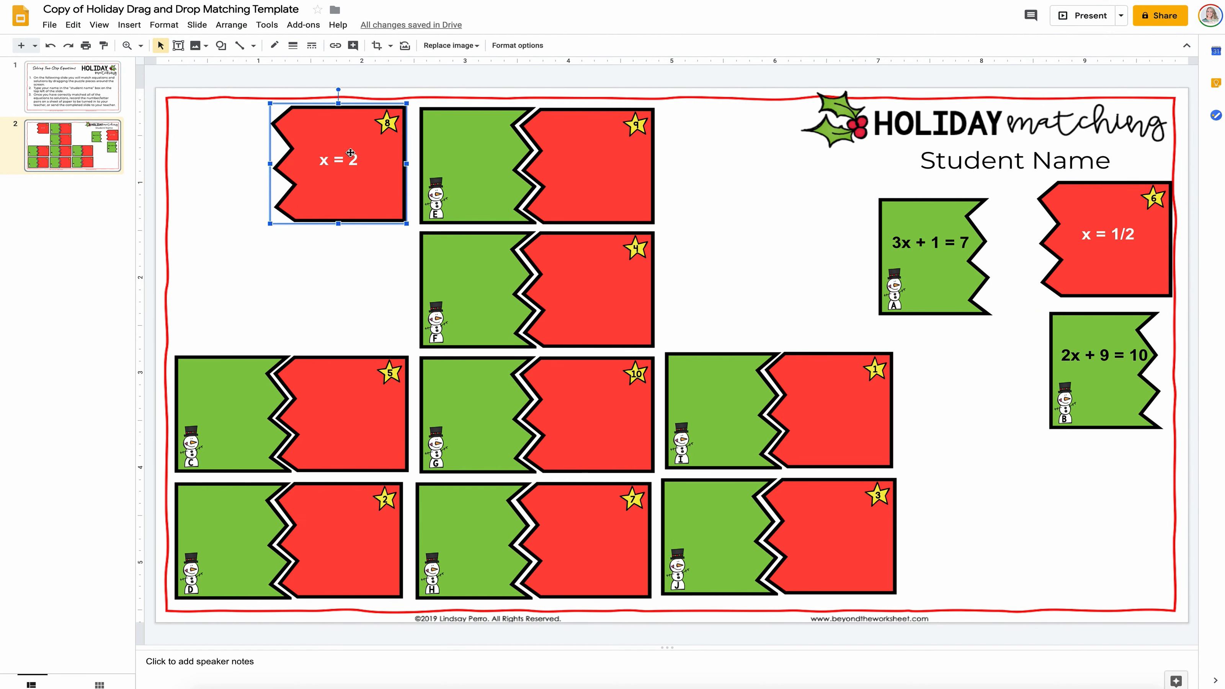
{"action": "left_click", "coordinate": [351, 162]}
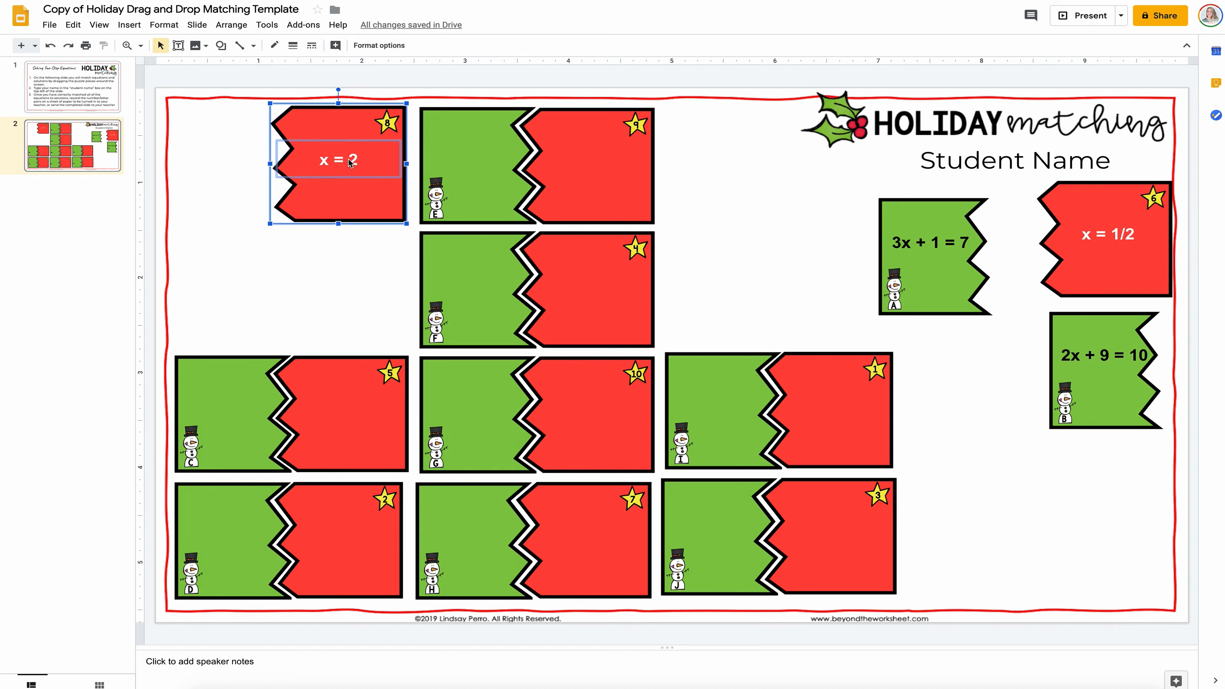
{"action": "right_click", "coordinate": [350, 162]}
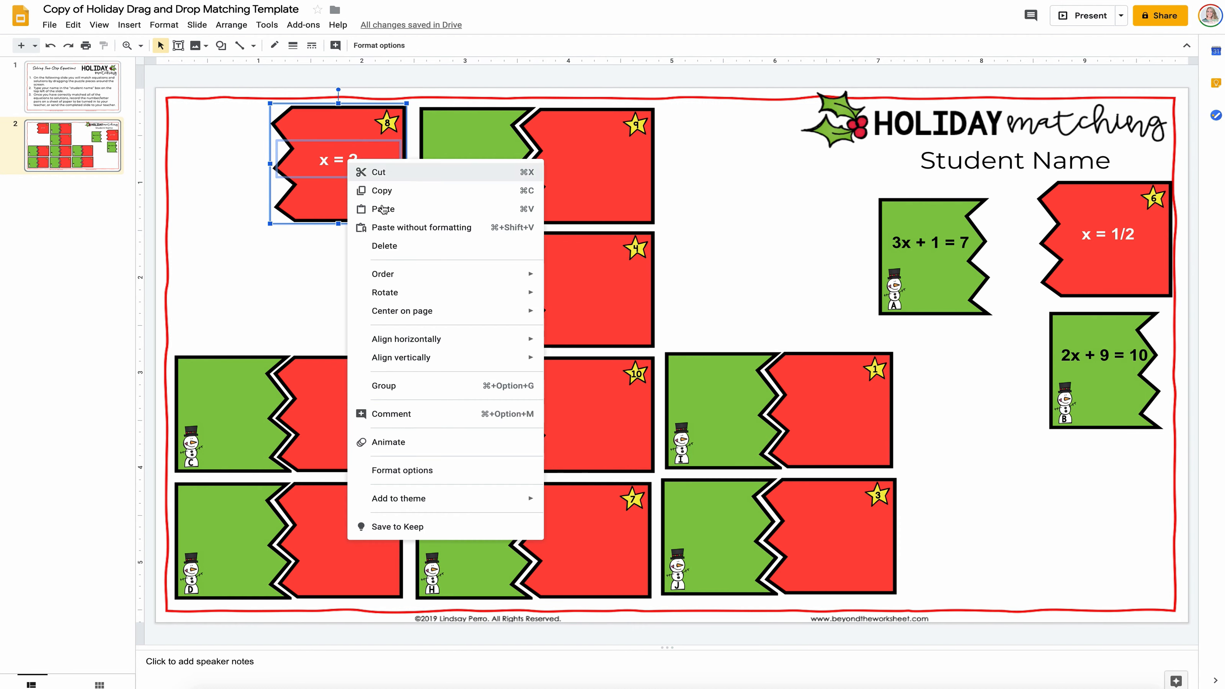
{"action": "left_click", "coordinate": [433, 389]}
{"action": "left_click_drag", "start_coordinate": [344, 120], "coordinate": [955, 339]}
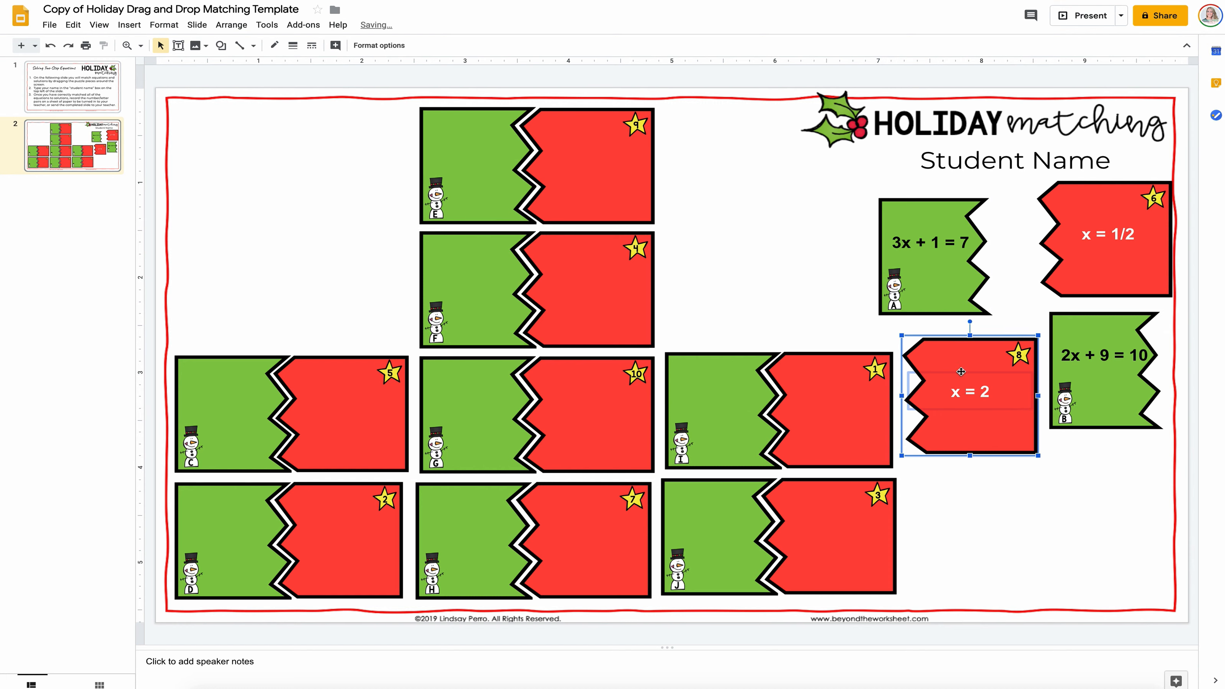
{"action": "left_click_drag", "start_coordinate": [968, 364], "coordinate": [1049, 460]}
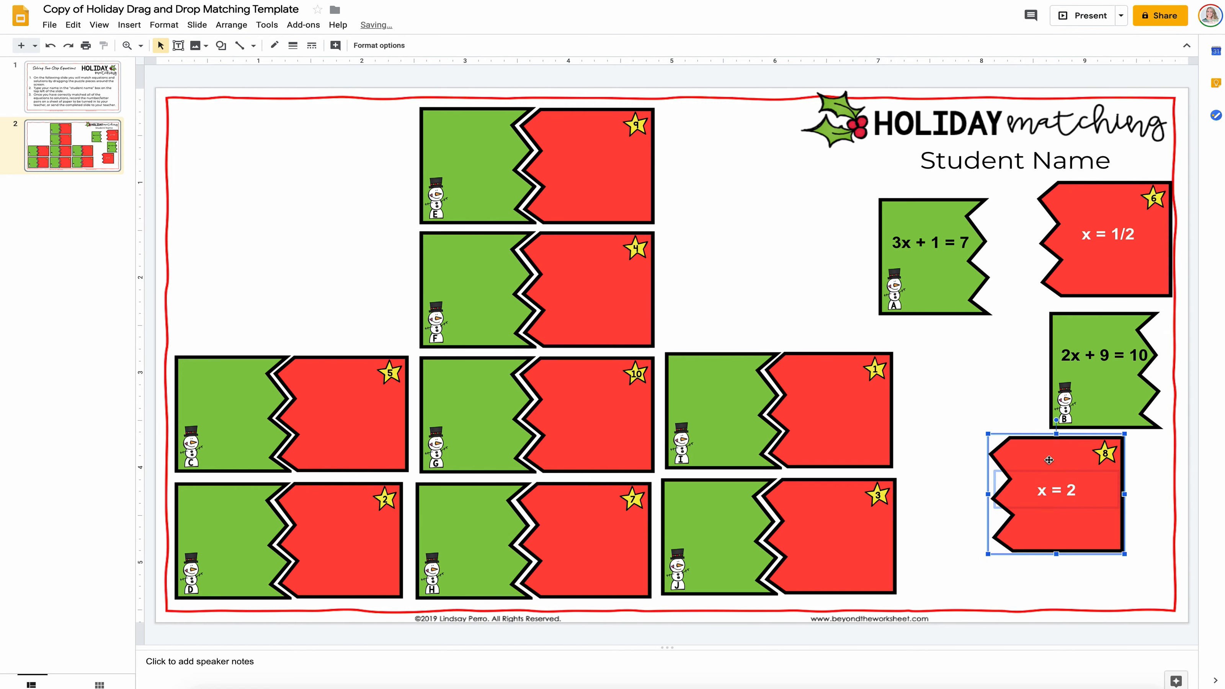
Rearrange green piece B and red piece 8 so B sits between red pieces 6 and 8 without overlapping them.
{"action": "left_click_drag", "start_coordinate": [1080, 334], "coordinate": [1051, 322]}
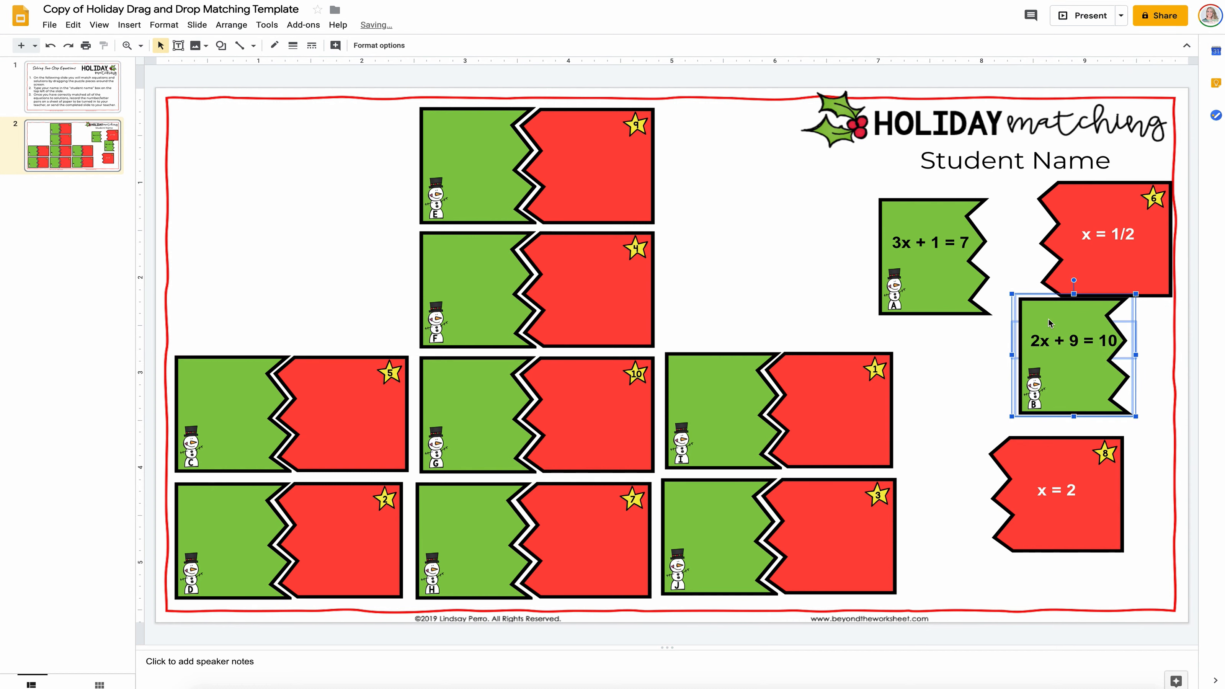
{"action": "left_click_drag", "start_coordinate": [1071, 472], "coordinate": [1095, 466]}
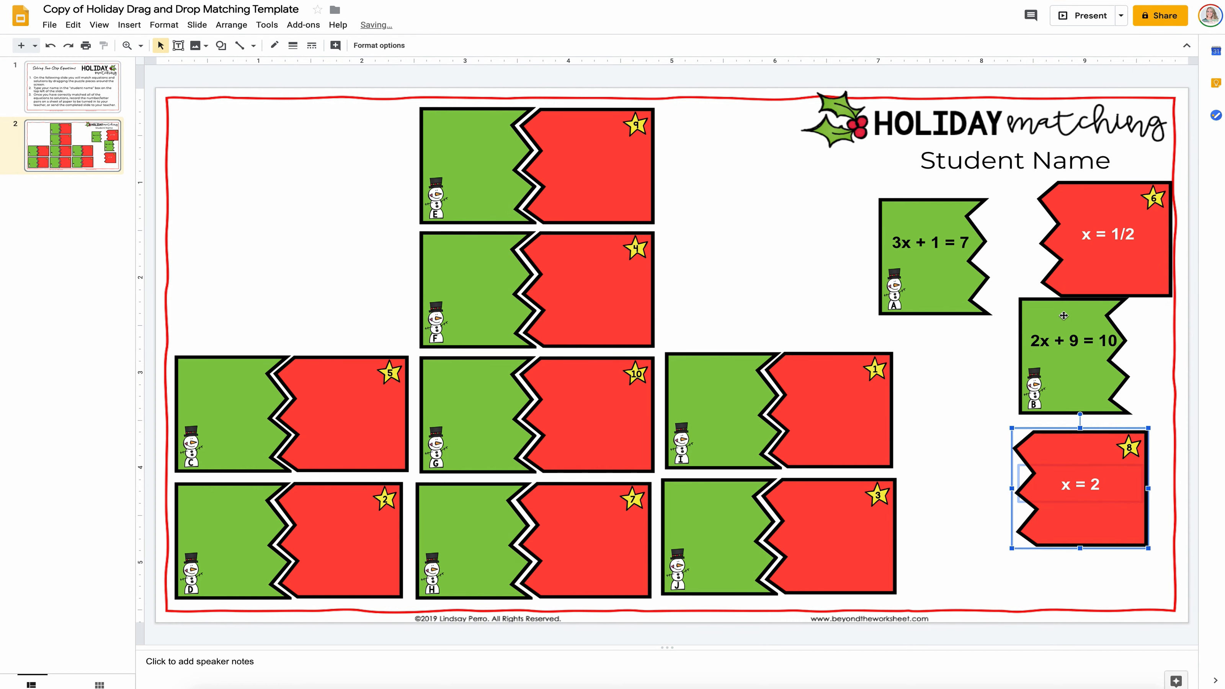
{"action": "left_click_drag", "start_coordinate": [1061, 314], "coordinate": [999, 328]}
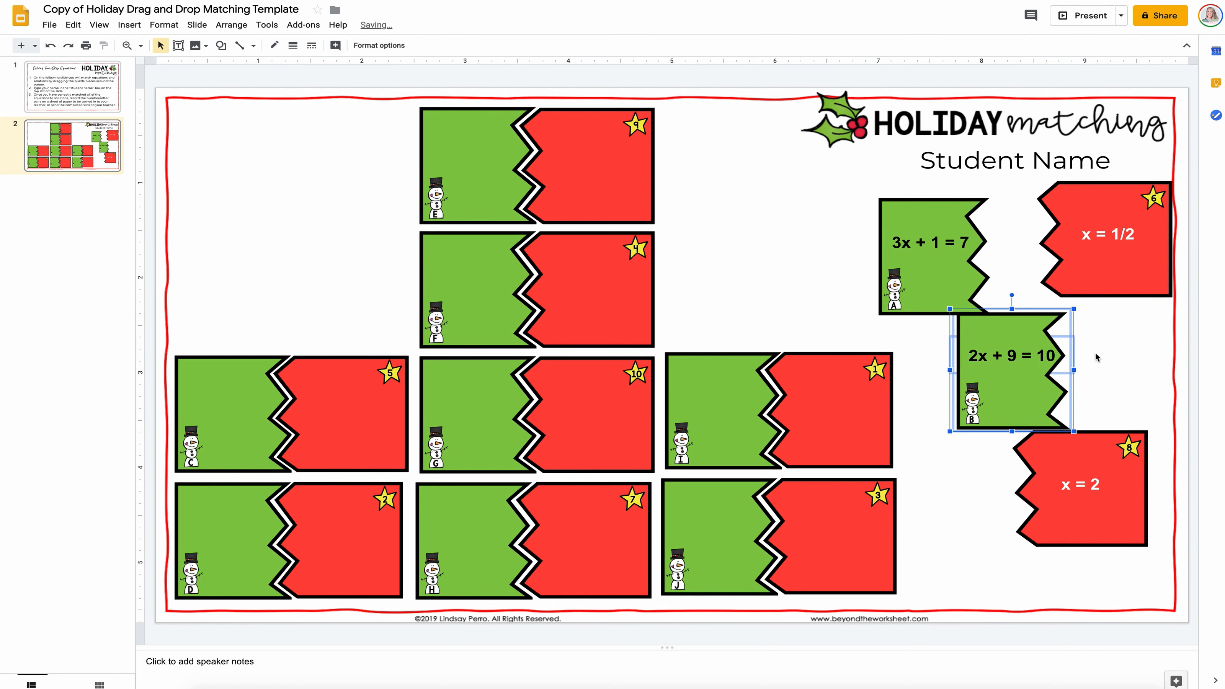
{"action": "left_click_drag", "start_coordinate": [1032, 322], "coordinate": [1070, 319]}
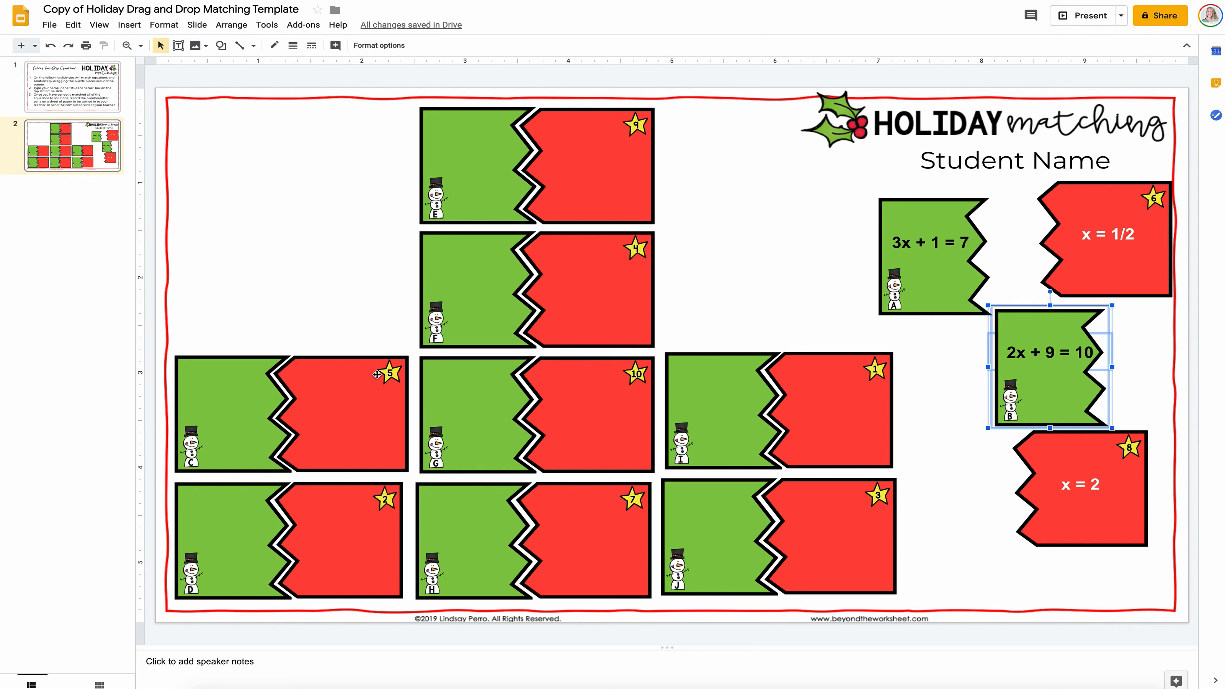
{"action": "left_click", "coordinate": [719, 428]}
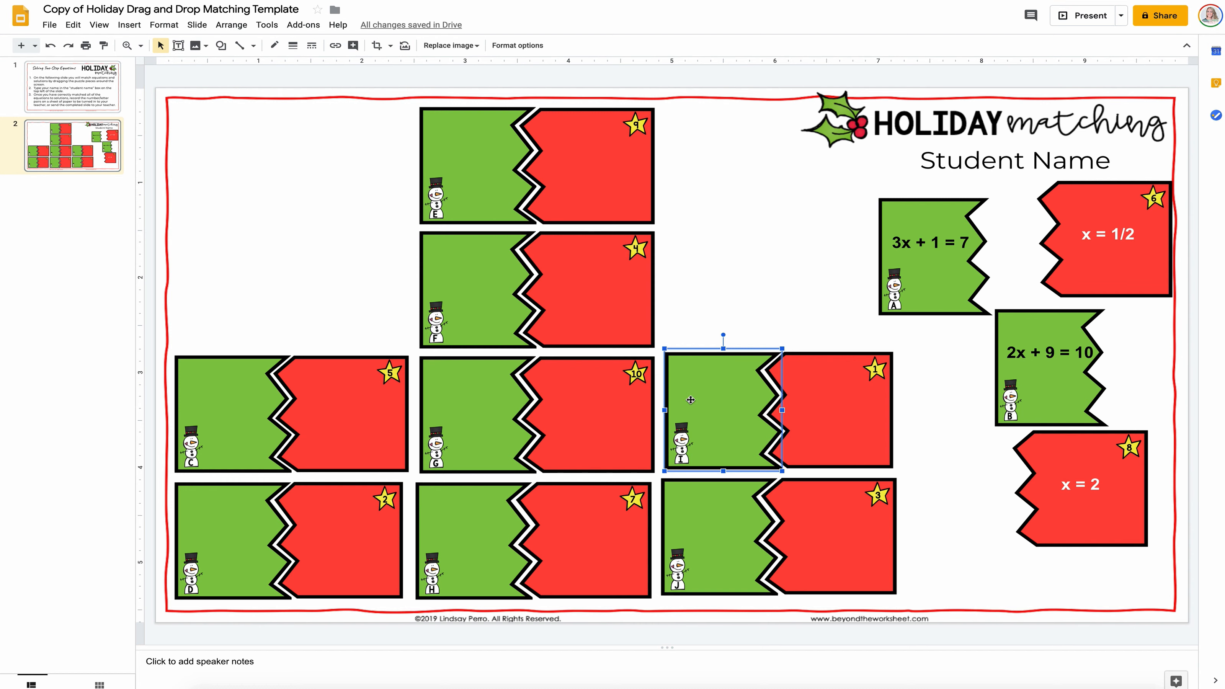
Delete green pieces I and J and red pieces 9 and 10, and fit red pieces 1 and 3 against green pieces E and G.
{"action": "key", "text": "Delete"}
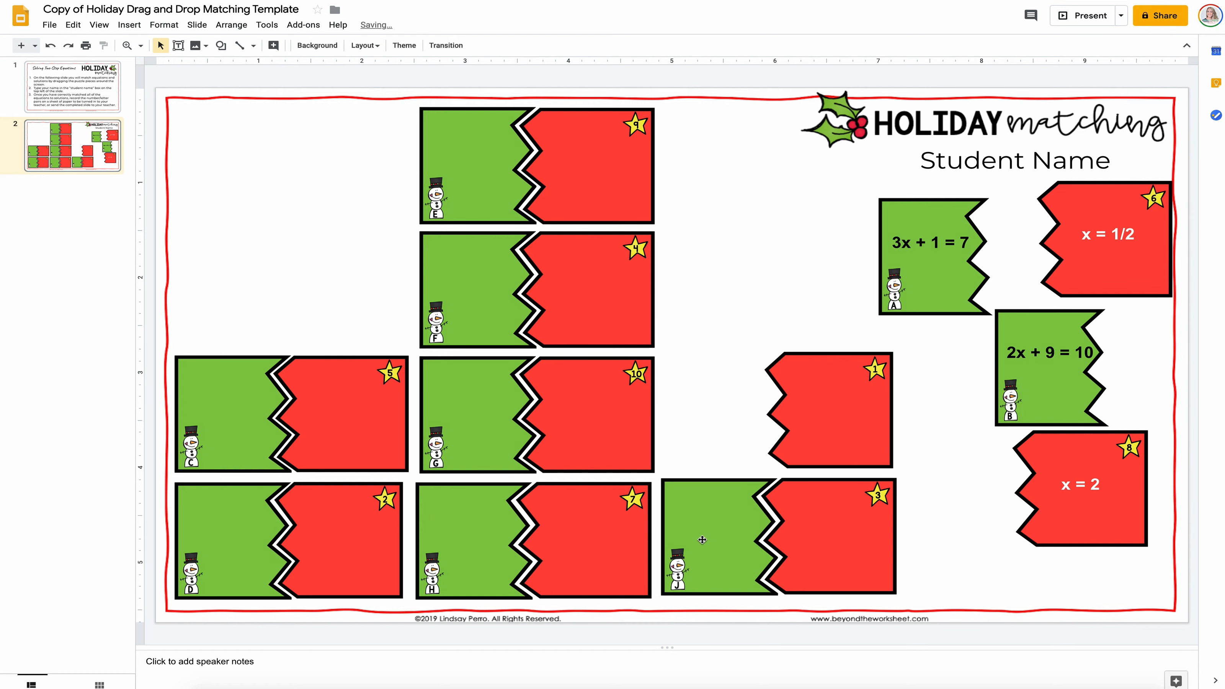
{"action": "left_click", "coordinate": [701, 539]}
{"action": "key", "text": "Delete"}
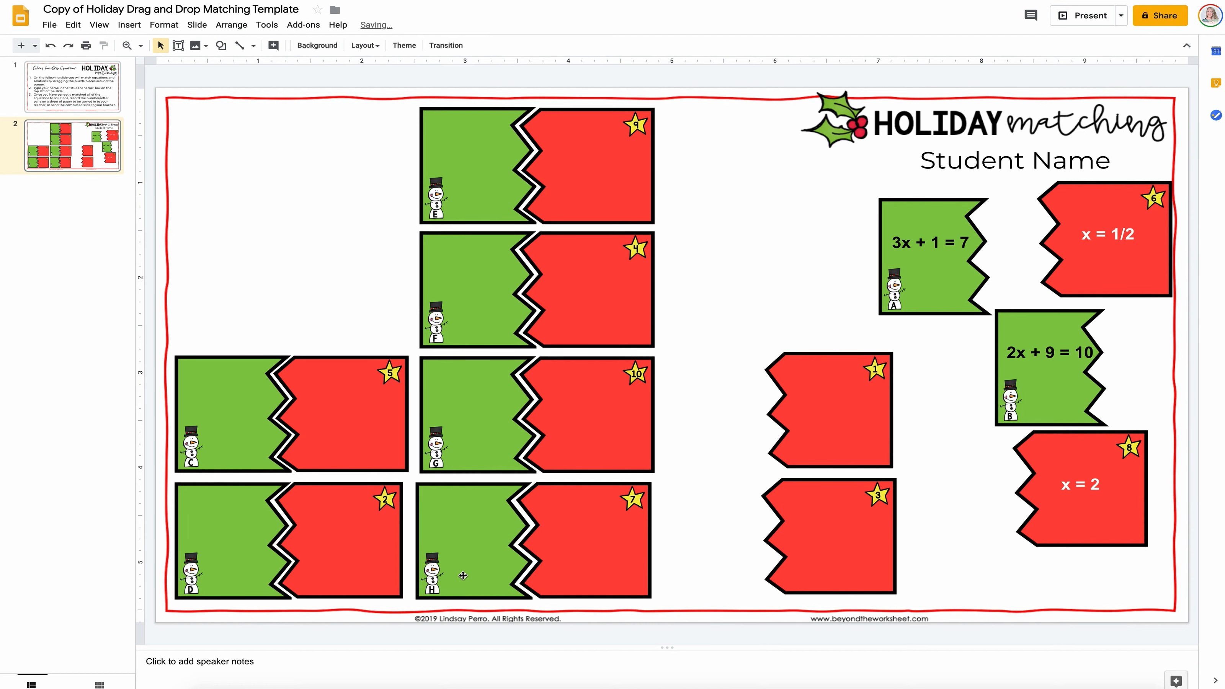
{"action": "left_click", "coordinate": [553, 177]}
{"action": "key", "text": "Delete"}
{"action": "left_click", "coordinate": [589, 410]}
{"action": "key", "text": "Delete"}
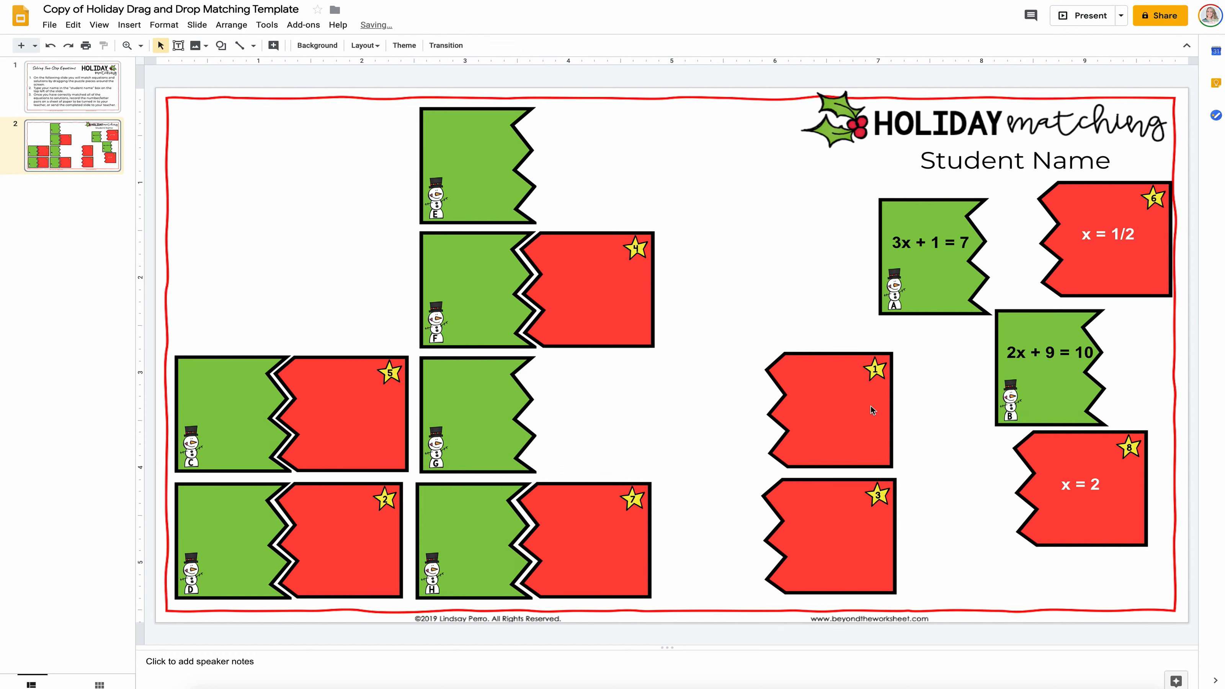
{"action": "left_click_drag", "start_coordinate": [861, 415], "coordinate": [616, 173]}
{"action": "left_click_drag", "start_coordinate": [832, 523], "coordinate": [596, 406]}
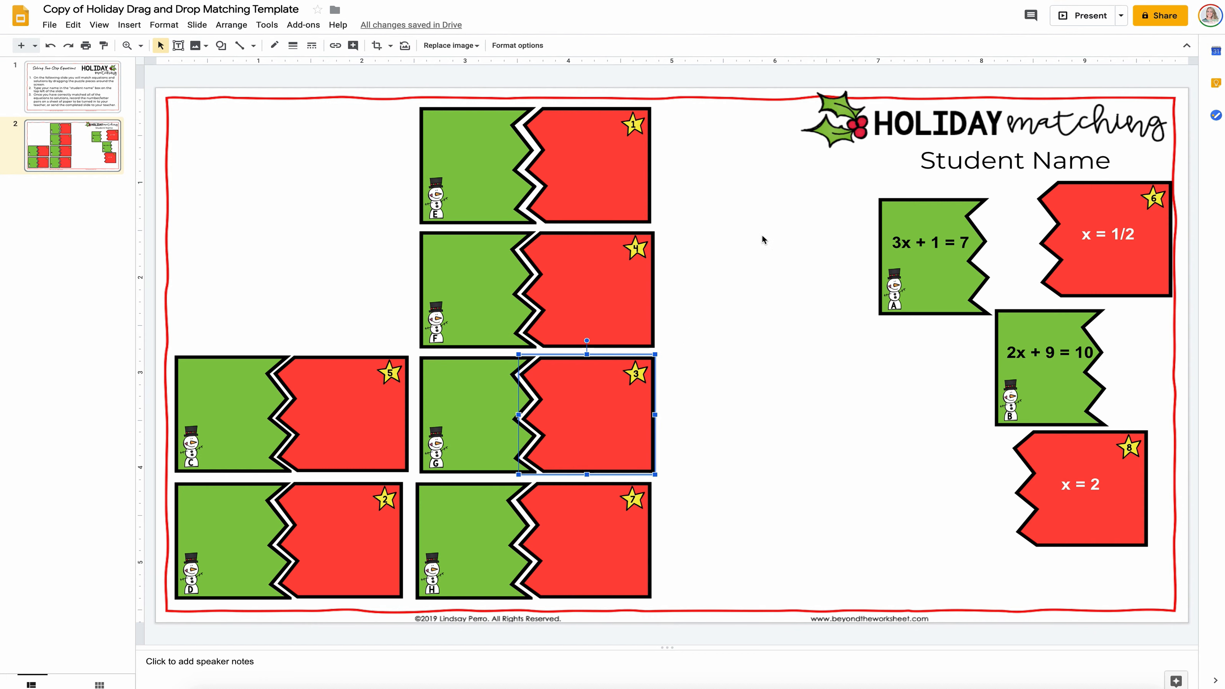
Line up green pieces F, G, E, A and B along the slide's upper edge, moving red pieces 1 and 4 to the lower right area.
{"action": "left_click_drag", "start_coordinate": [957, 271], "coordinate": [839, 258]}
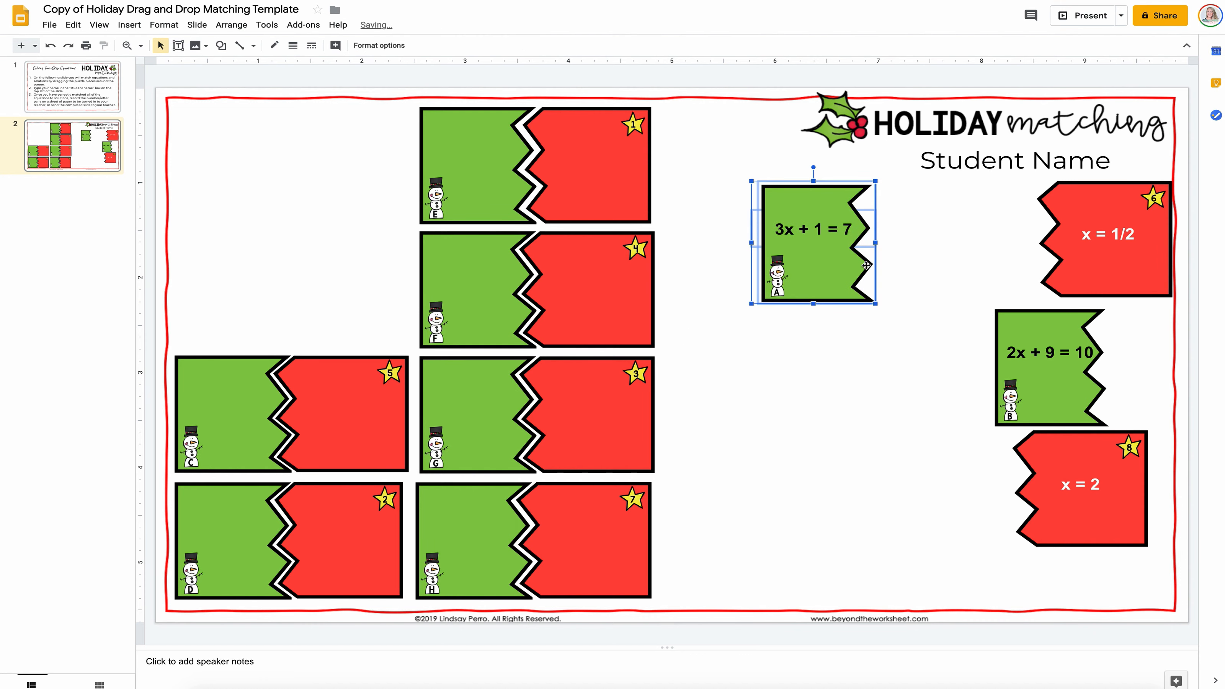
{"action": "left_click_drag", "start_coordinate": [477, 181], "coordinate": [775, 466]}
{"action": "left_click_drag", "start_coordinate": [486, 285], "coordinate": [242, 165]}
{"action": "left_click_drag", "start_coordinate": [487, 406], "coordinate": [366, 165]}
{"action": "left_click_drag", "start_coordinate": [596, 170], "coordinate": [911, 531]}
{"action": "left_click_drag", "start_coordinate": [620, 280], "coordinate": [802, 559]}
{"action": "left_click_drag", "start_coordinate": [754, 436], "coordinate": [452, 150]}
{"action": "left_click_drag", "start_coordinate": [795, 243], "coordinate": [580, 170]}
{"action": "left_click_drag", "start_coordinate": [1075, 372], "coordinate": [702, 164]}
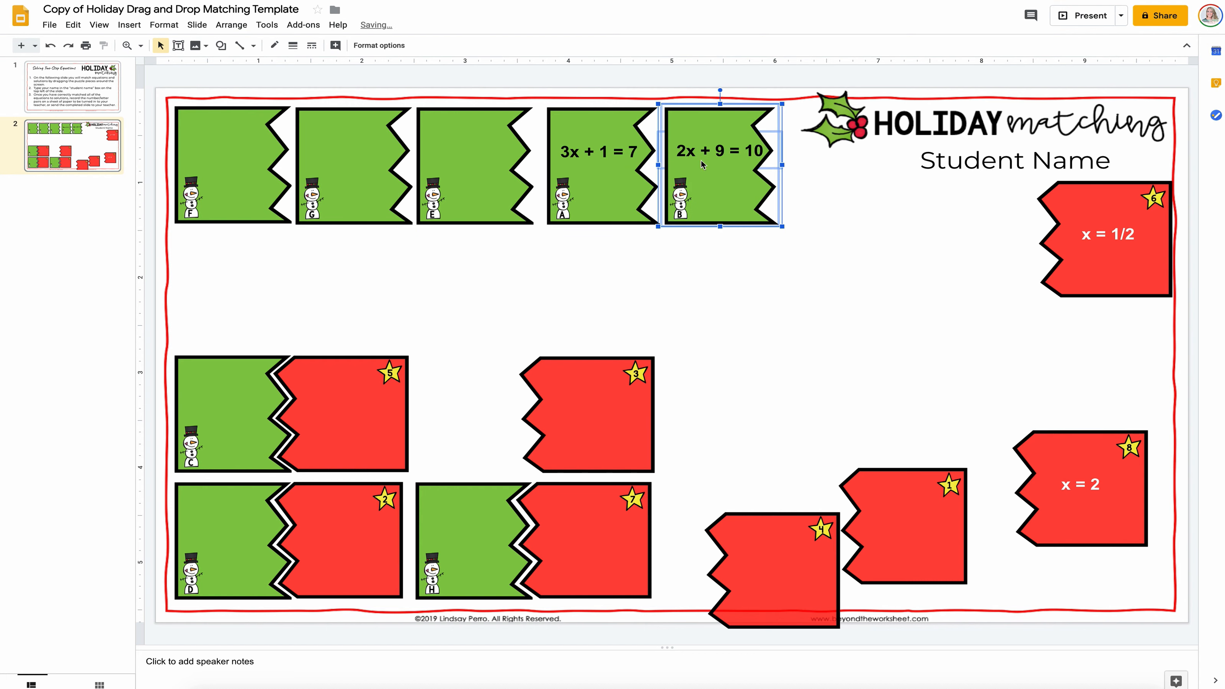
Place green pieces C, D and H in a second, overlapping row below the upper row of green pieces.
{"action": "left_click_drag", "start_coordinate": [217, 432], "coordinate": [273, 236]}
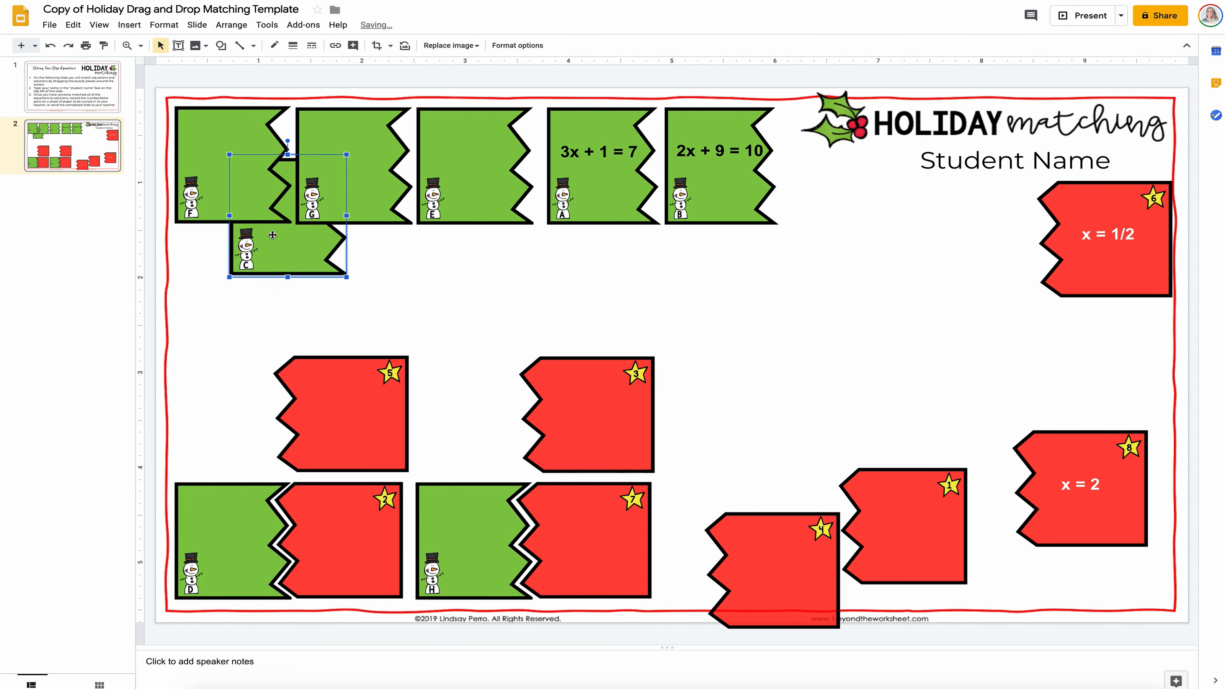
{"action": "left_click_drag", "start_coordinate": [202, 512], "coordinate": [400, 191]}
{"action": "left_click_drag", "start_coordinate": [466, 488], "coordinate": [563, 194]}
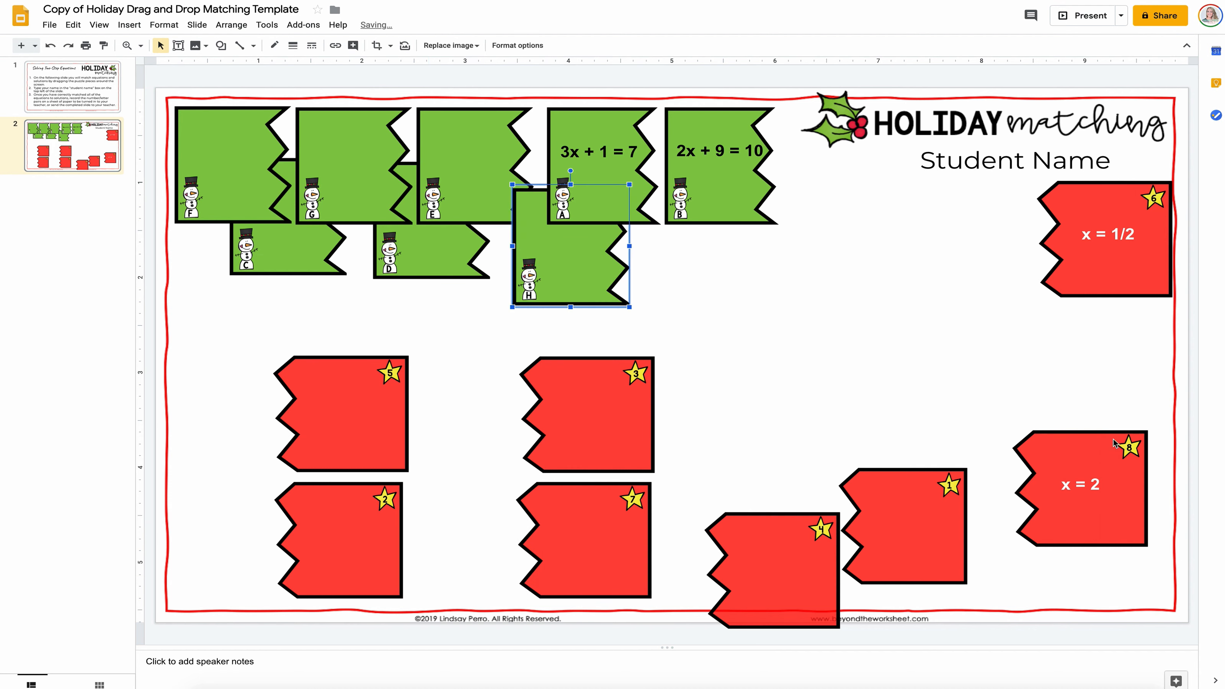
Line up the red pieces in an overlapping row along the slide's lower edge in the order 2, 5, 3, 7, 6, 4, 1, 8.
{"action": "left_click", "coordinate": [1108, 523]}
{"action": "left_click_drag", "start_coordinate": [1108, 522], "coordinate": [1122, 574]}
{"action": "left_click_drag", "start_coordinate": [952, 534], "coordinate": [1028, 544]}
{"action": "left_click_drag", "start_coordinate": [854, 566], "coordinate": [980, 539]}
{"action": "left_click_drag", "start_coordinate": [1129, 269], "coordinate": [835, 563]}
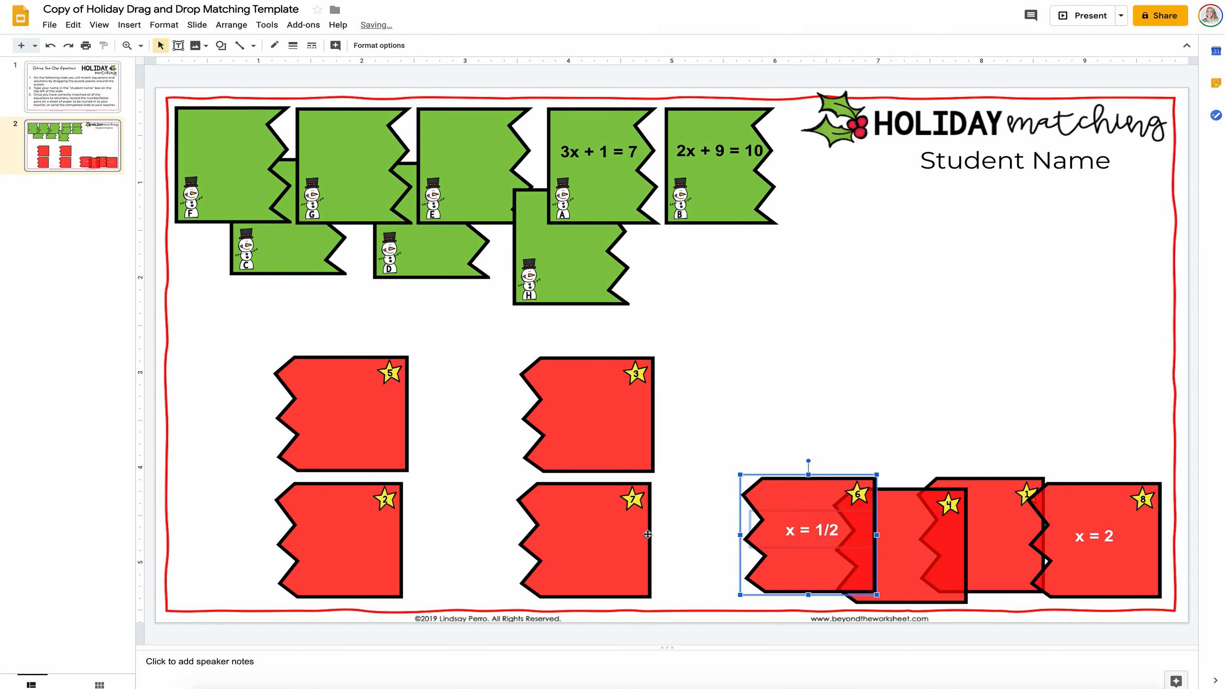
{"action": "left_click_drag", "start_coordinate": [628, 546], "coordinate": [753, 552]}
{"action": "left_click_drag", "start_coordinate": [597, 401], "coordinate": [607, 539]}
{"action": "left_click_drag", "start_coordinate": [369, 434], "coordinate": [522, 566]}
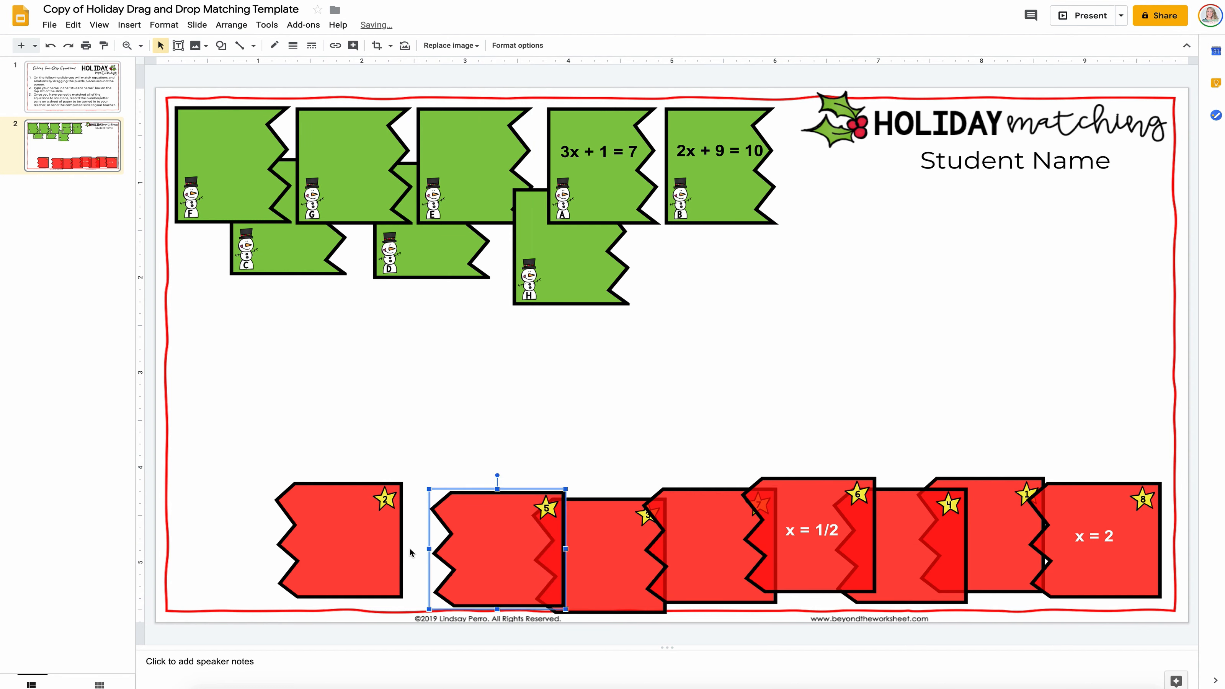
{"action": "left_click_drag", "start_coordinate": [393, 550], "coordinate": [453, 563]}
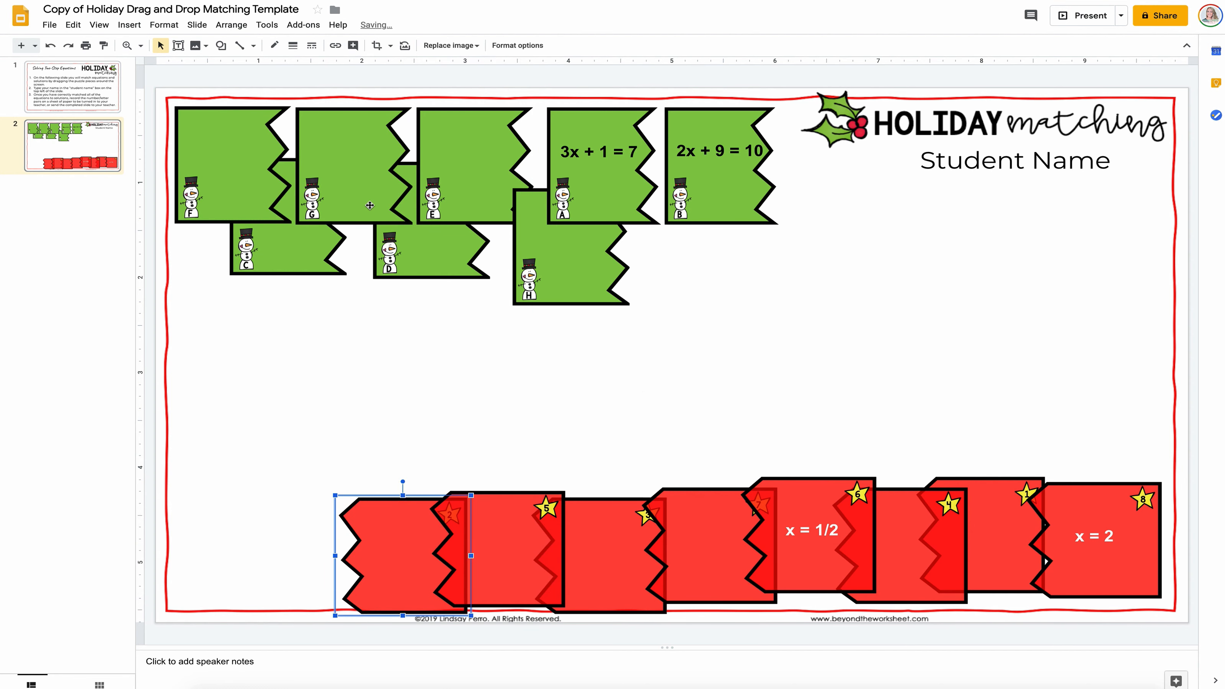
Move green piece A "3x + 1 = 7" to the middle of the slide and fit red piece 8 "x = 2" against it.
{"action": "left_click_drag", "start_coordinate": [605, 171], "coordinate": [610, 388]}
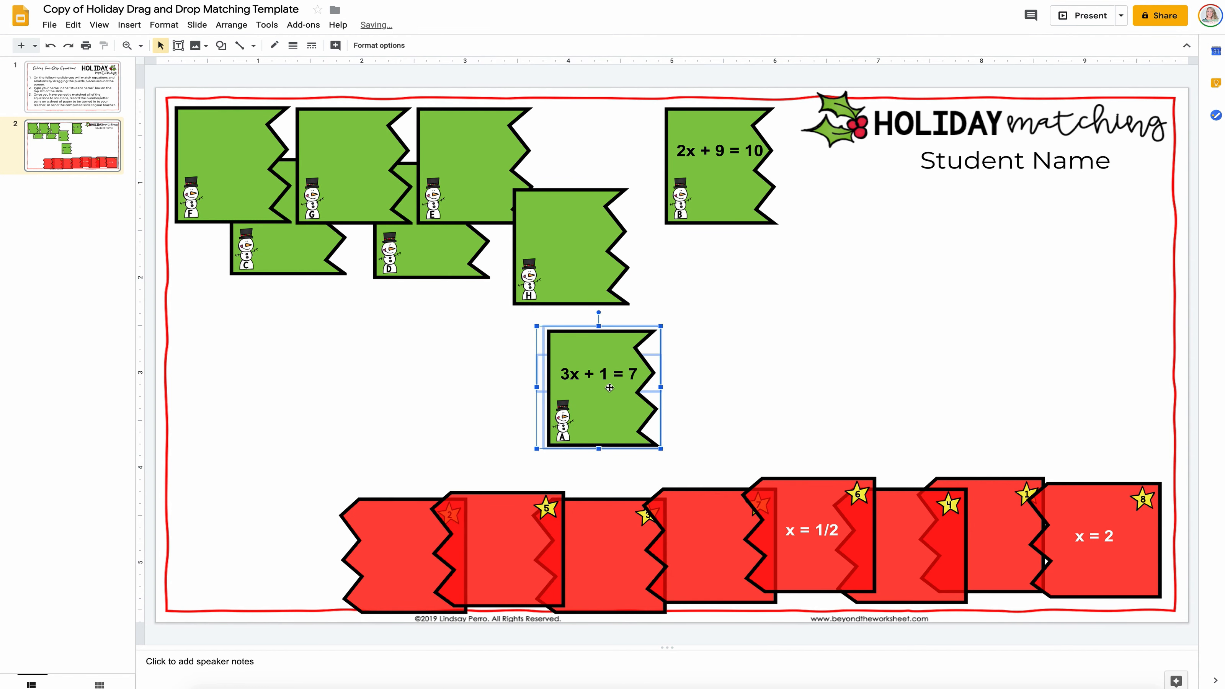
{"action": "left_click", "coordinate": [1110, 534]}
{"action": "key", "text": "Escape"}
{"action": "mouse_move", "coordinate": [728, 350]}
{"action": "left_mouse_down"}
{"action": "mouse_move", "coordinate": [705, 339]}
{"action": "mouse_move", "coordinate": [943, 427]}
{"action": "mouse_move", "coordinate": [1099, 463]}
{"action": "mouse_move", "coordinate": [1077, 464]}
{"action": "mouse_move", "coordinate": [1077, 490]}
{"action": "mouse_move", "coordinate": [1101, 489]}
{"action": "mouse_move", "coordinate": [867, 365]}
{"action": "mouse_move", "coordinate": [727, 337]}
{"action": "left_mouse_up"}
{"action": "left_click", "coordinate": [1162, 450]}
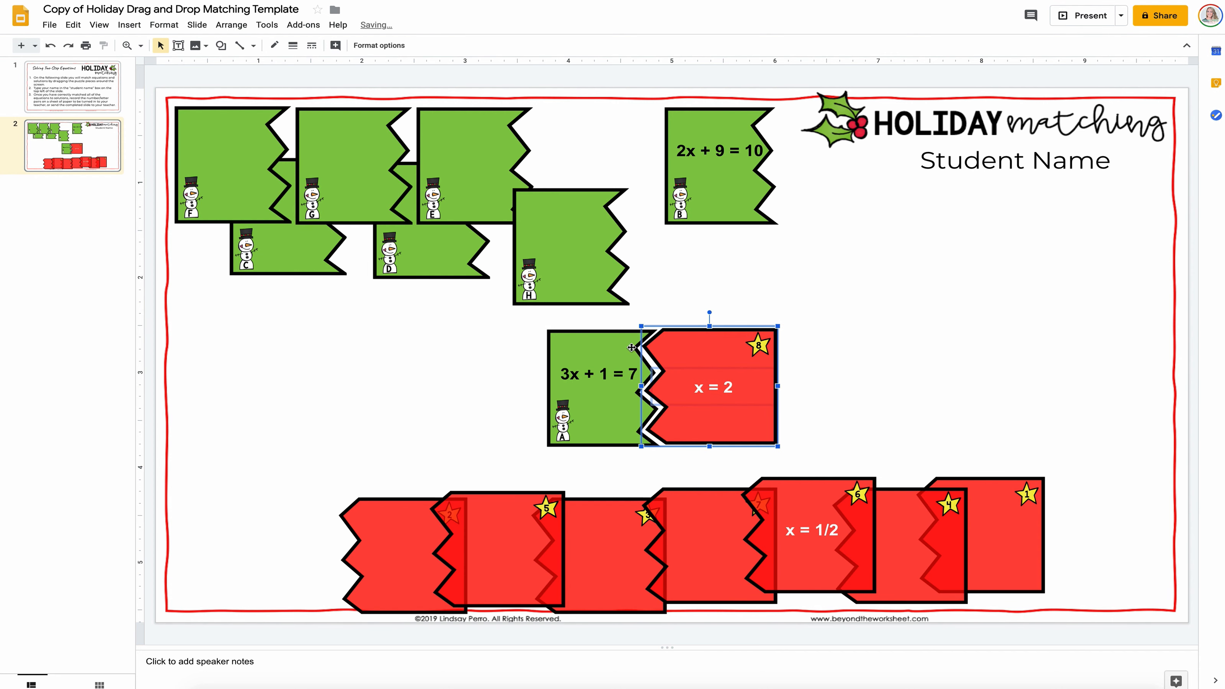
Group green piece A with red piece 8 and move the matched pair below the Student Name heading.
{"action": "left_click", "coordinate": [591, 341], "text": "shift"}
{"action": "left_click", "coordinate": [587, 371], "text": "shift"}
{"action": "left_click", "coordinate": [587, 369], "text": "shift"}
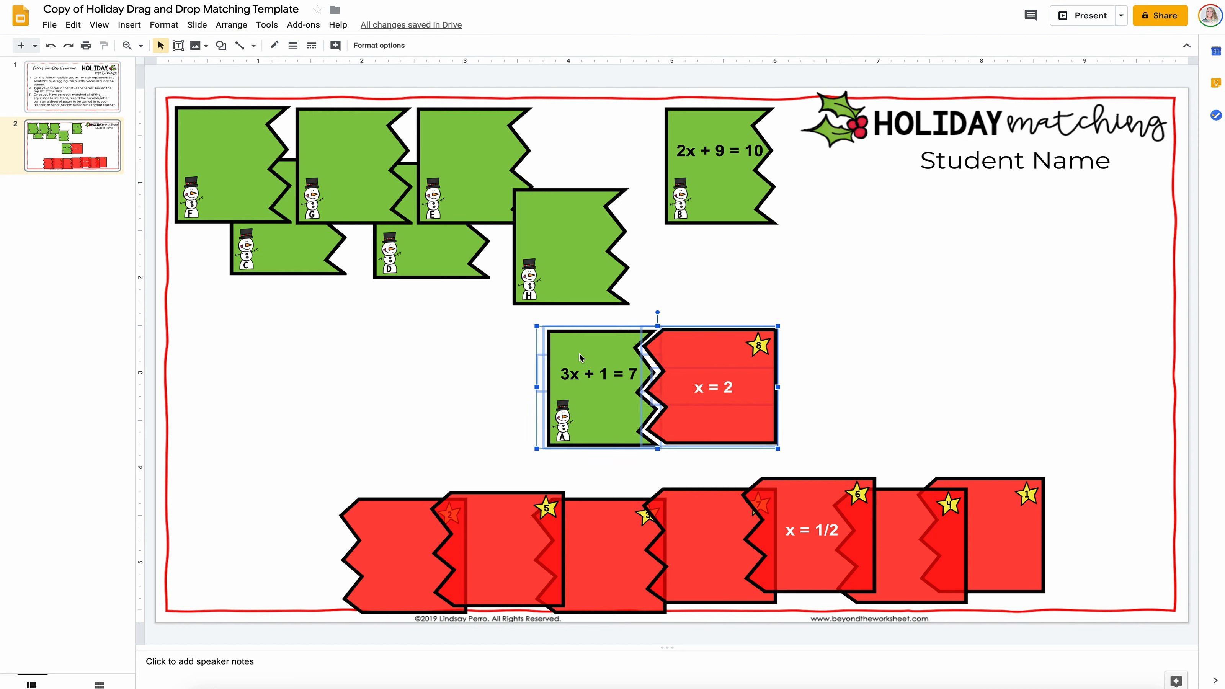
{"action": "right_click", "coordinate": [587, 344]}
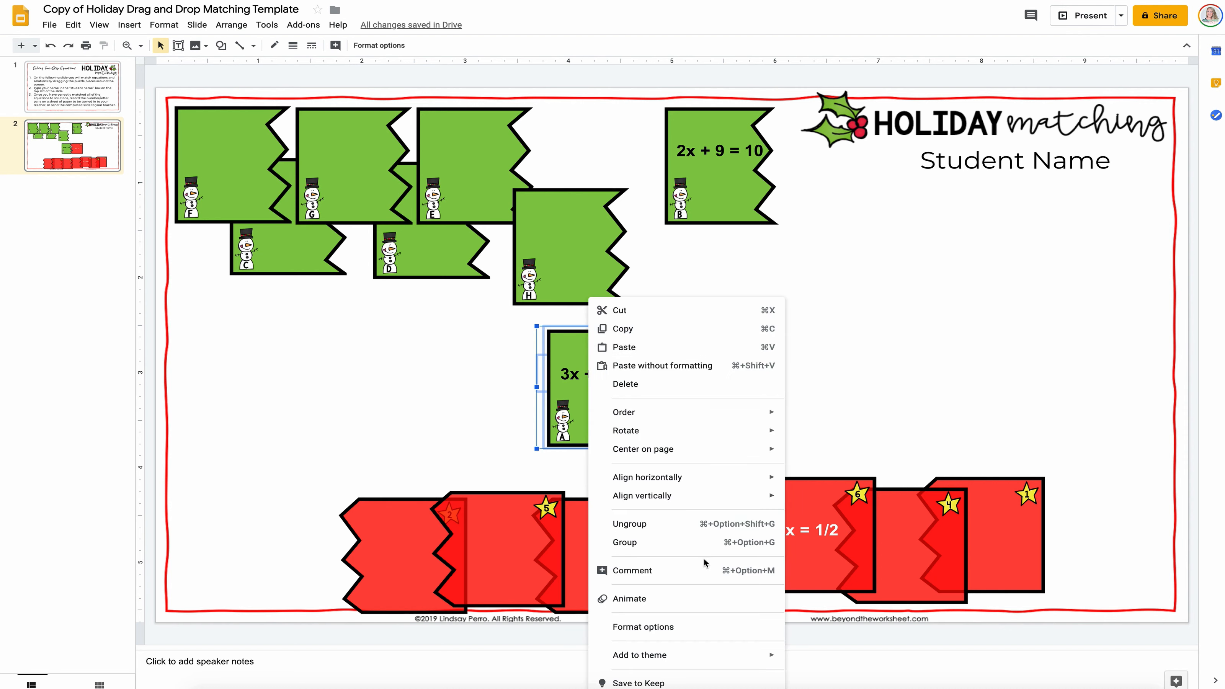
{"action": "left_click", "coordinate": [703, 541]}
{"action": "left_click_drag", "start_coordinate": [695, 353], "coordinate": [1070, 269]}
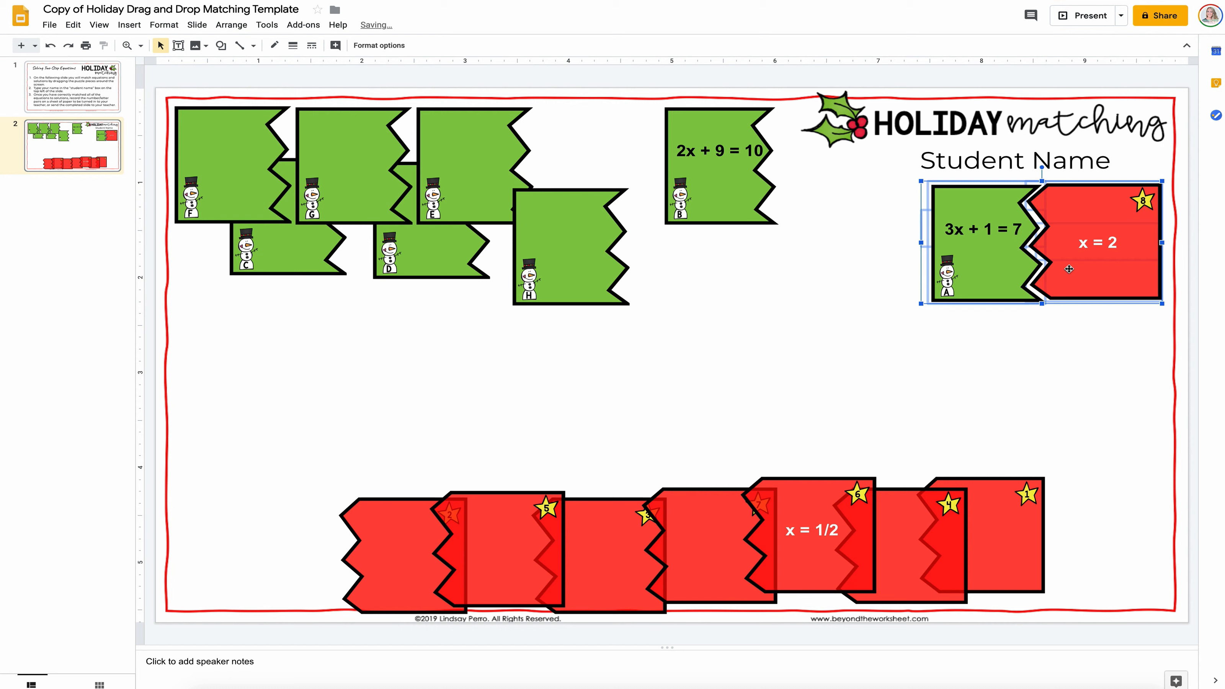
{"action": "left_click", "coordinate": [1084, 370]}
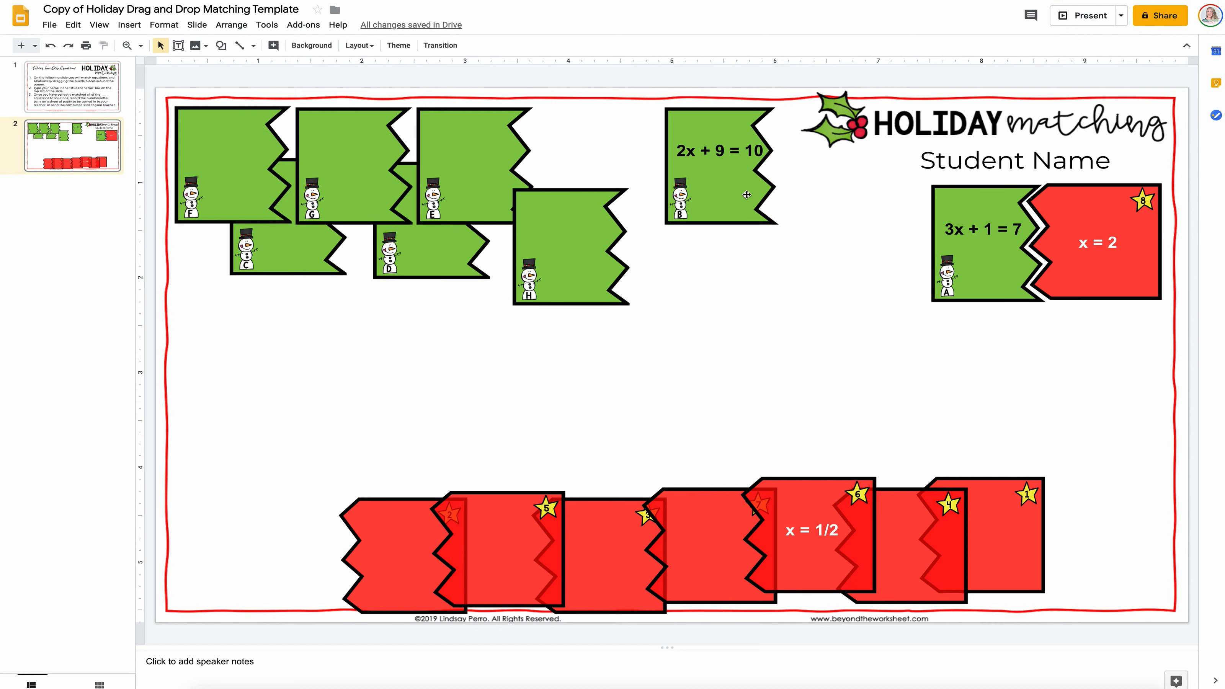
Match green piece B "2x + 9 = 10" with red piece 6 "x = 1/2", group them and place the pair below the A and 8 pair.
{"action": "left_click_drag", "start_coordinate": [734, 141], "coordinate": [516, 366]}
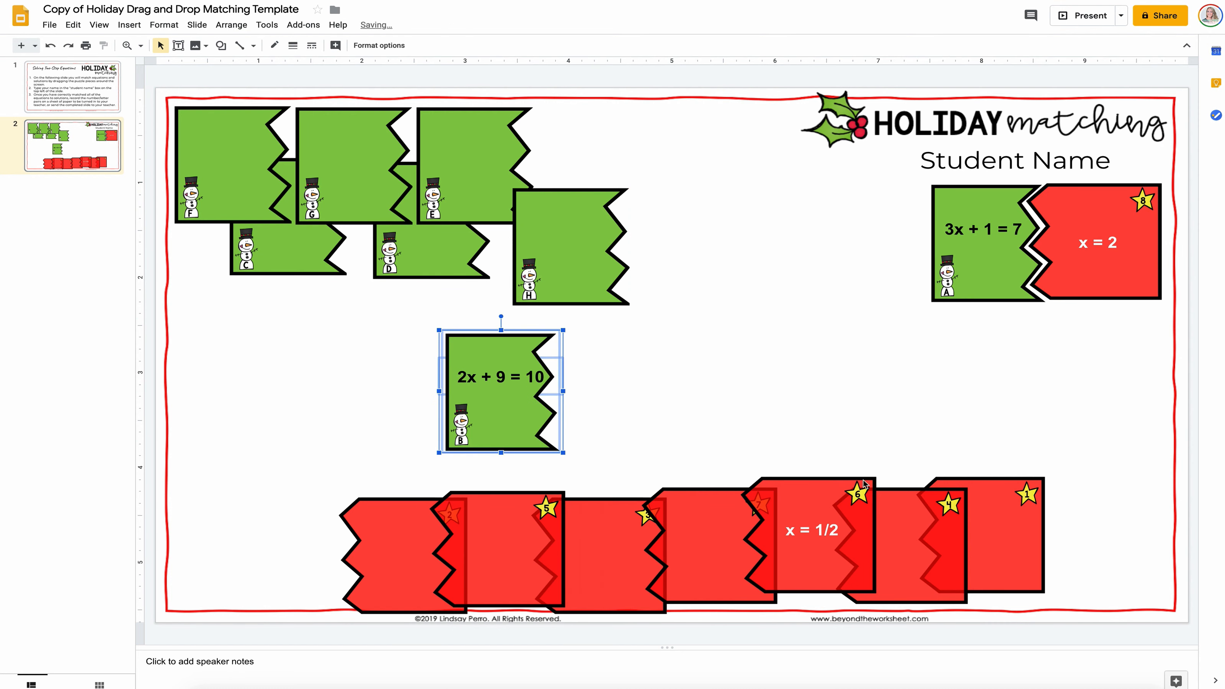
{"action": "left_click_drag", "start_coordinate": [864, 484], "coordinate": [620, 352]}
{"action": "left_click", "coordinate": [476, 349], "text": "shift"}
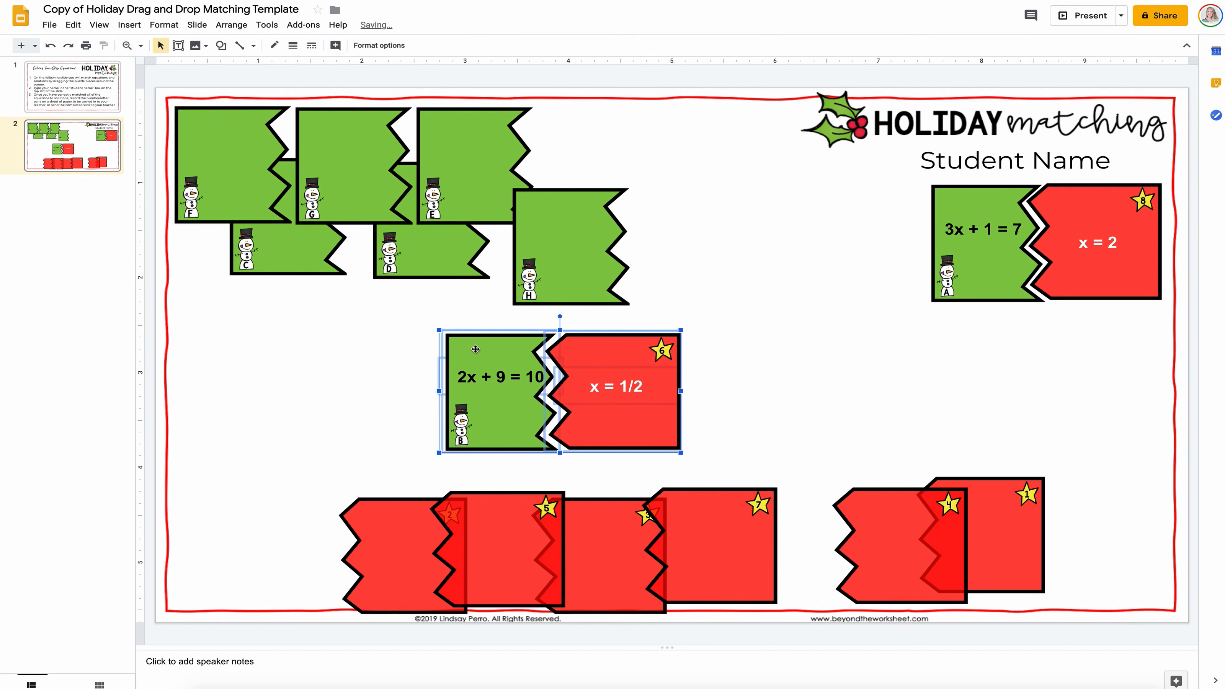
{"action": "right_click", "coordinate": [618, 407]}
{"action": "left_click", "coordinate": [688, 265]}
{"action": "left_click_drag", "start_coordinate": [600, 343], "coordinate": [1085, 320]}
{"action": "left_click", "coordinate": [741, 373]}
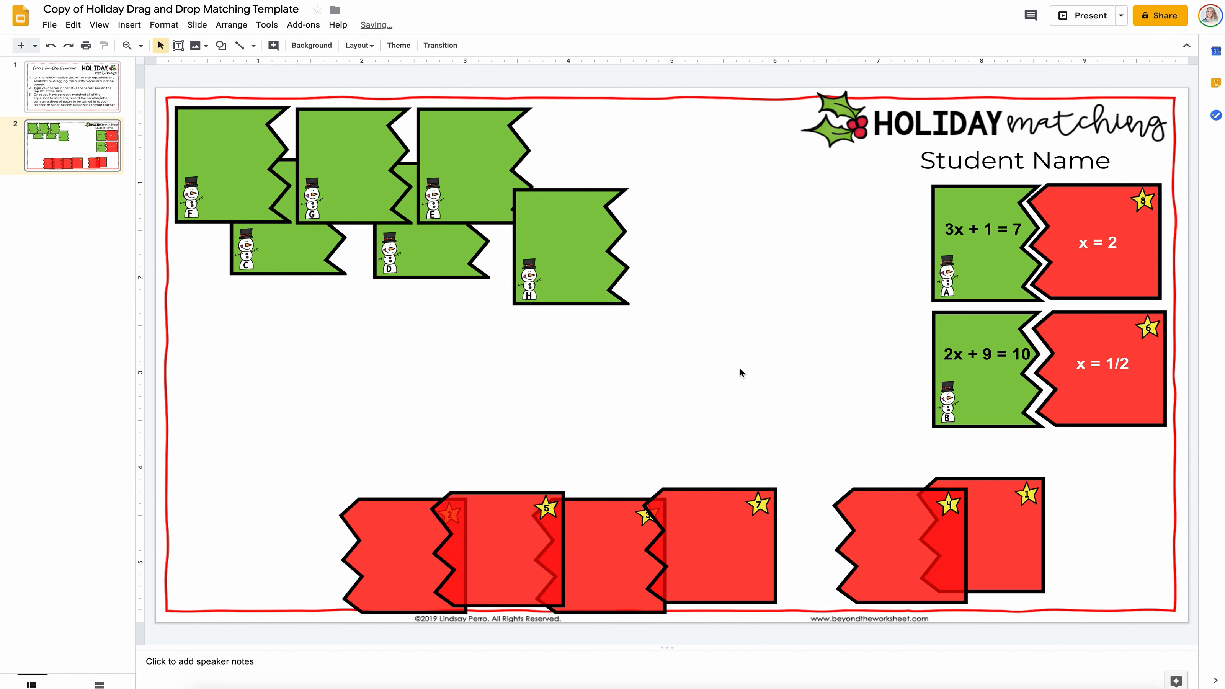
{"action": "left_click", "coordinate": [958, 163]}
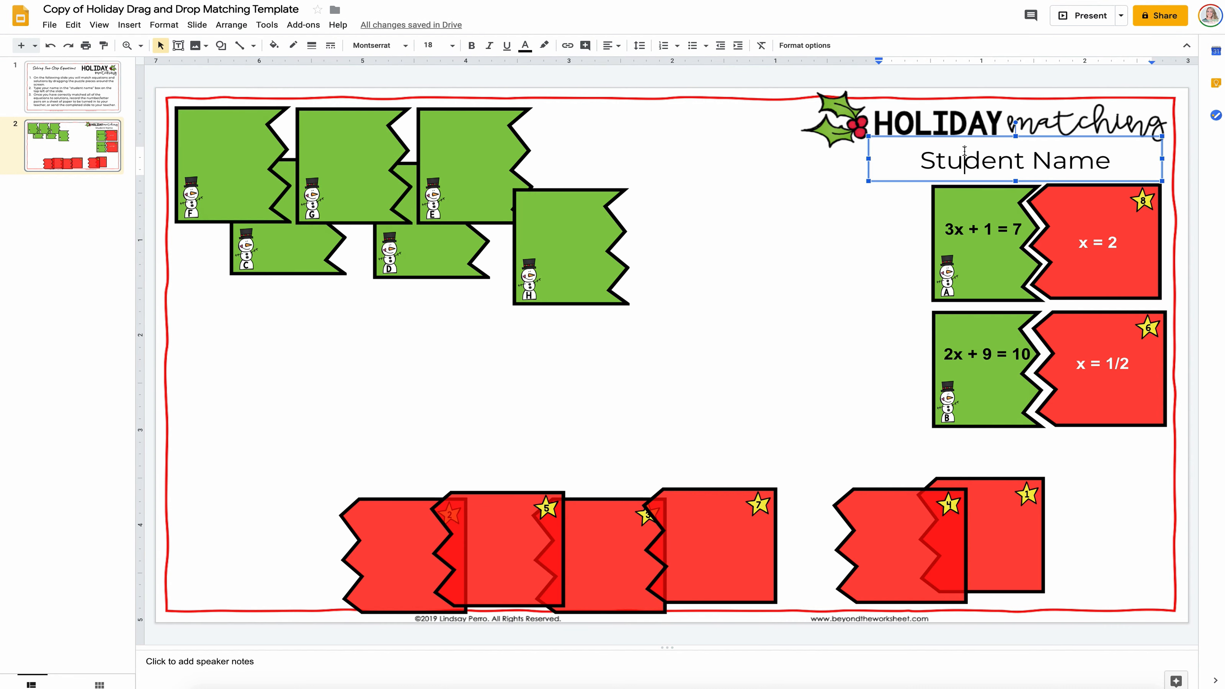
{"action": "left_click", "coordinate": [724, 82]}
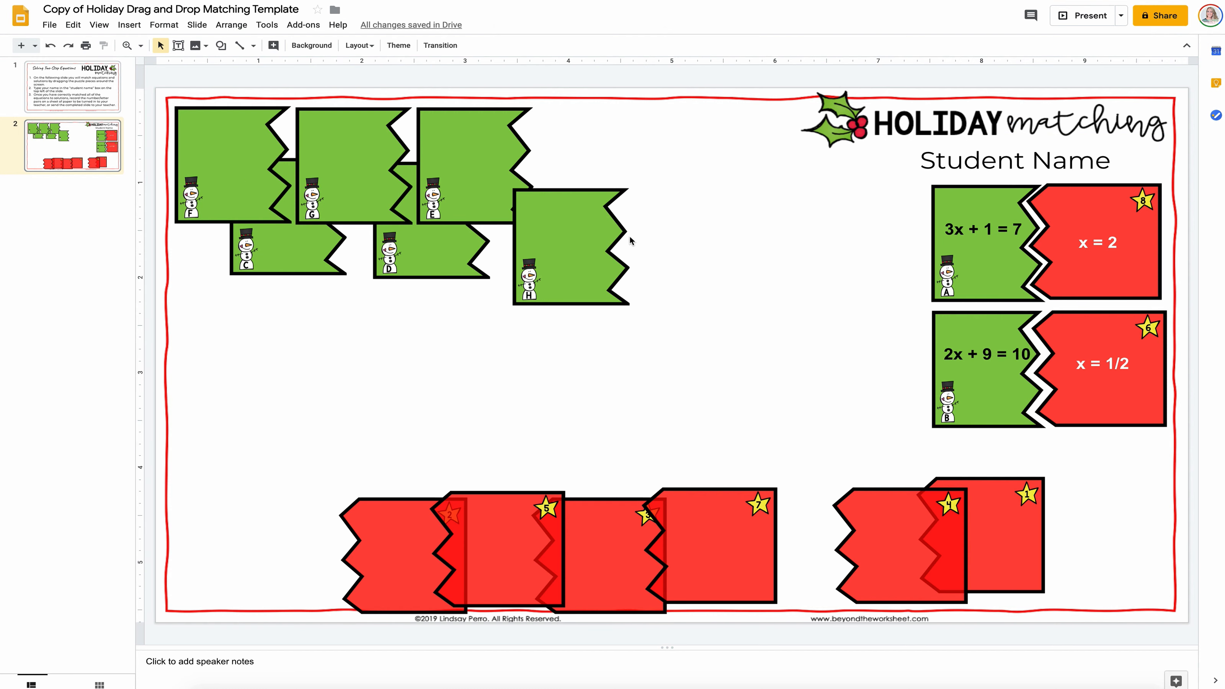